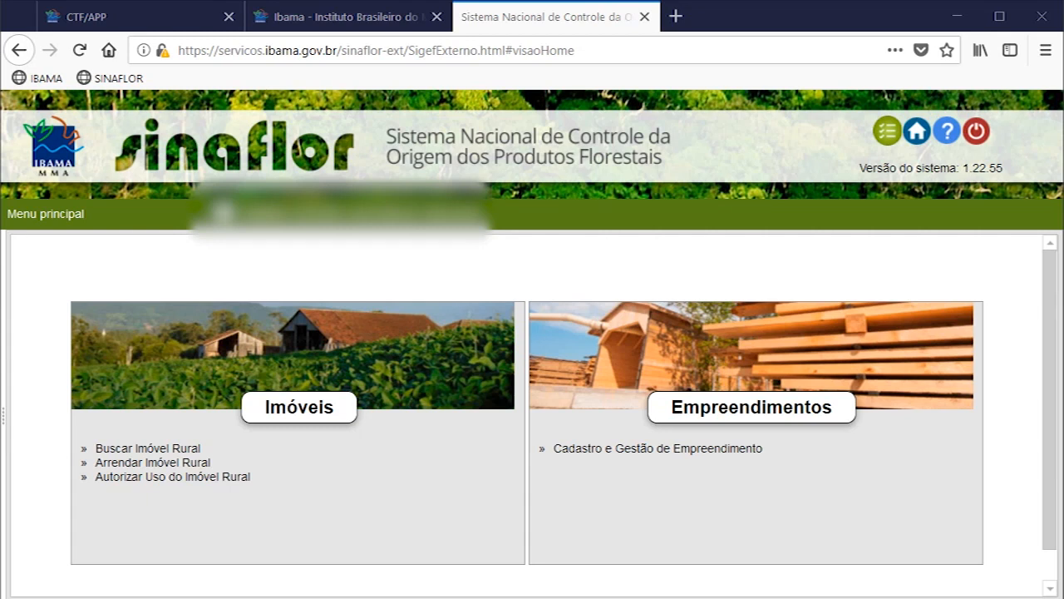
Step: Start a new enterprise registration named LOTE A2 with Inscrição Estadual ISENTO, and fill in its street, neighbourhood, CEP, UF and municipality
{"action": "left_click", "coordinate": [616, 448]}
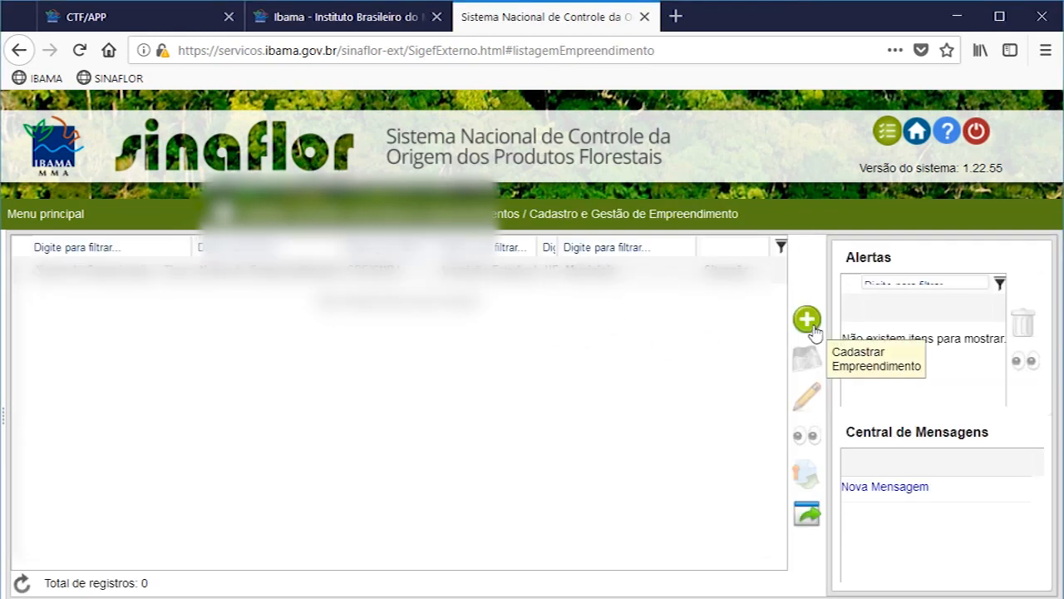
{"action": "type", "text": "ste"}
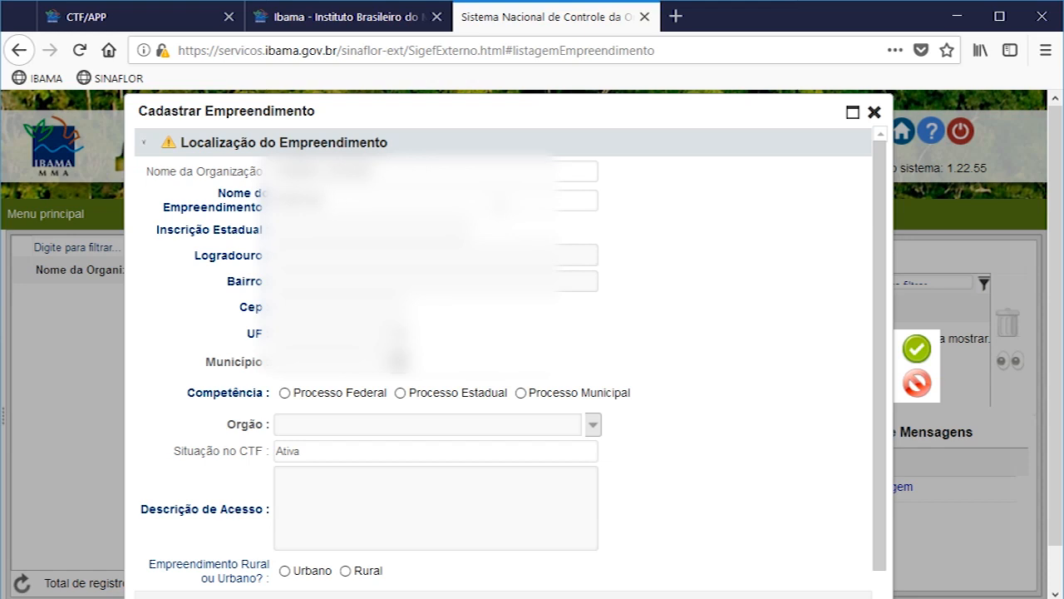
{"action": "left_click", "coordinate": [366, 248]}
{"action": "left_click", "coordinate": [366, 229]}
{"action": "left_click", "coordinate": [359, 254]}
{"action": "type", "text": "xxxxxxxx"}
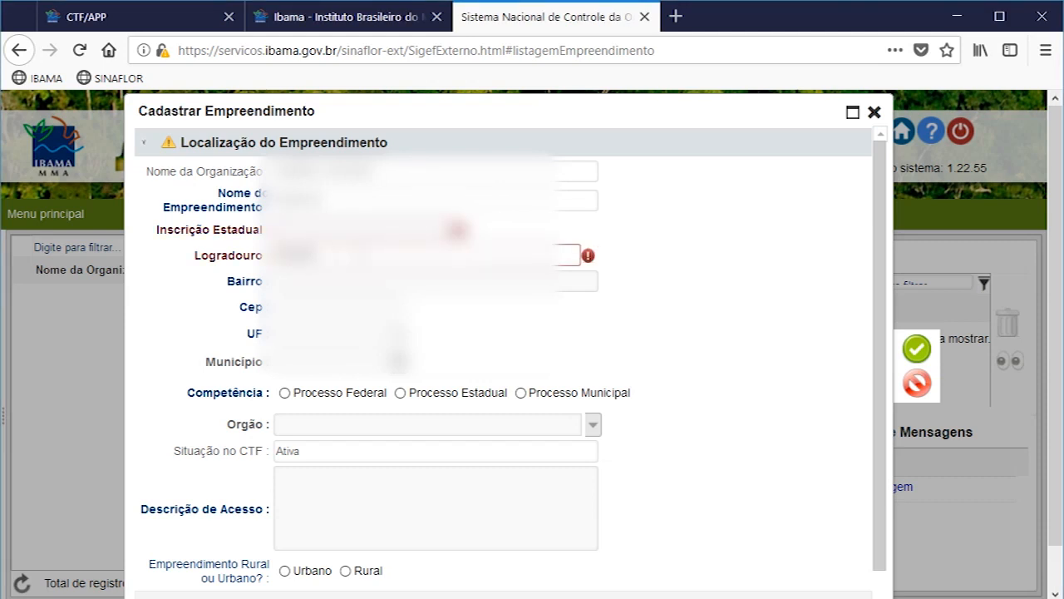
{"action": "type", "text": "xxxxxxxxxxxxxxx"}
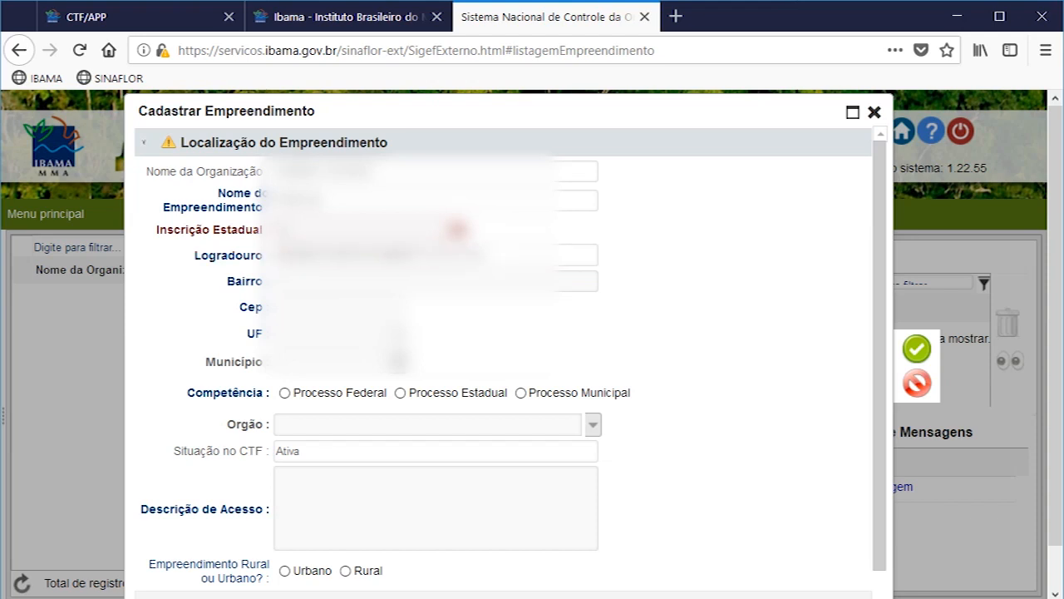
{"action": "type", "text": "12345"}
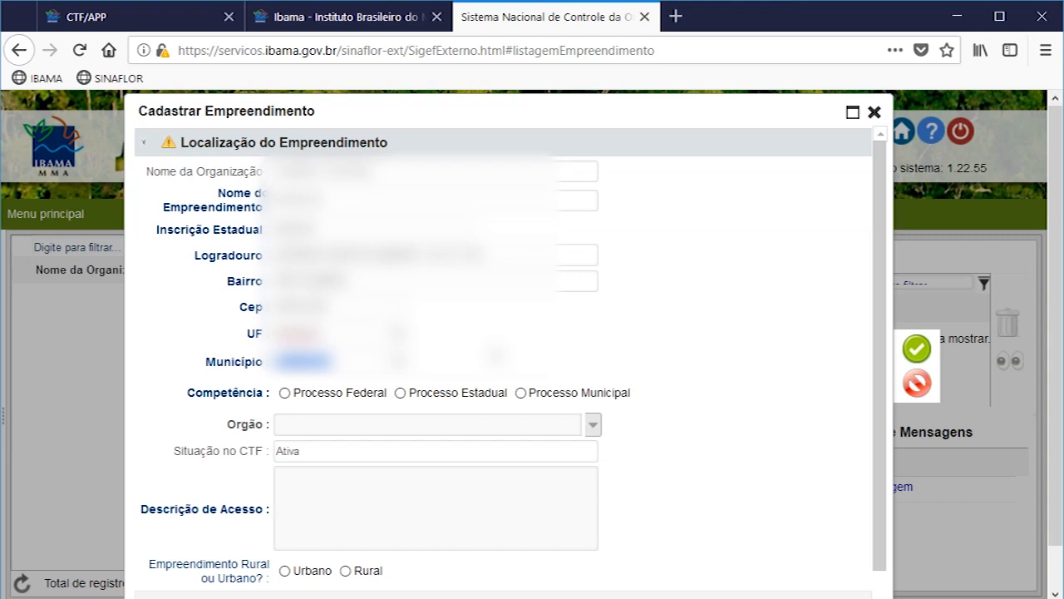
Step: Set Competência to Processo Estadual, Orgão to Escritório Regional do IAP de Curitiba, the access description to "***" and the enterprise type to Rural
{"action": "left_click", "coordinate": [577, 429]}
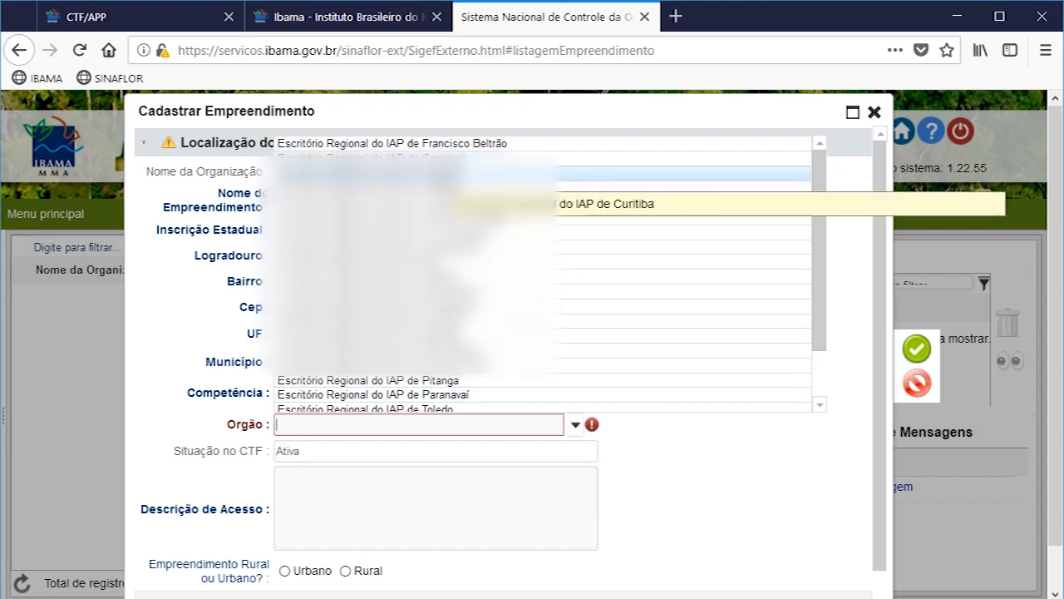
{"action": "left_click", "coordinate": [439, 176]}
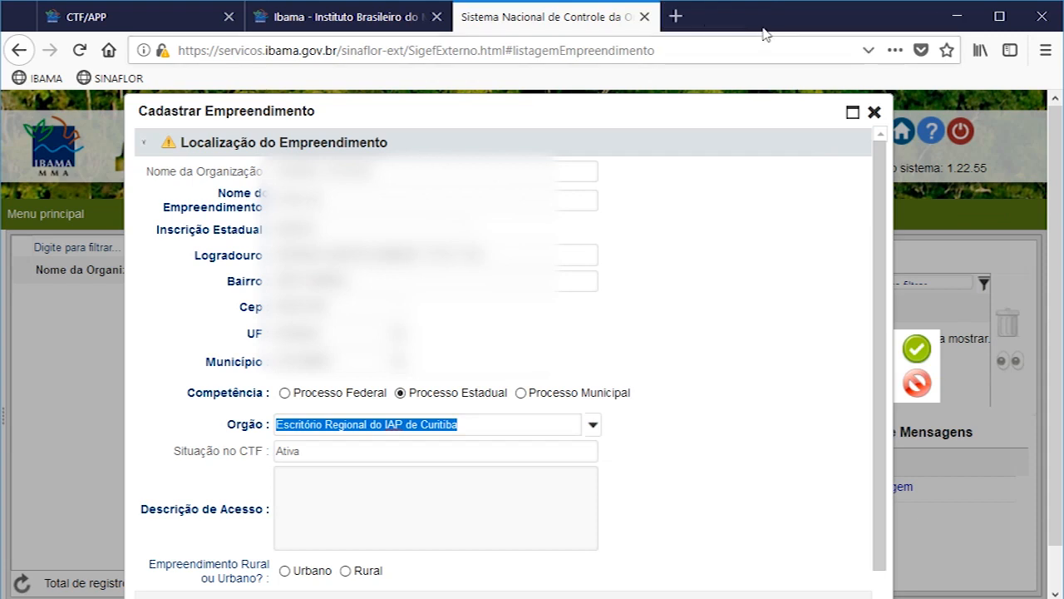
{"action": "scroll", "coordinate": [401, 454], "scroll_direction": "down", "scroll_amount": 1}
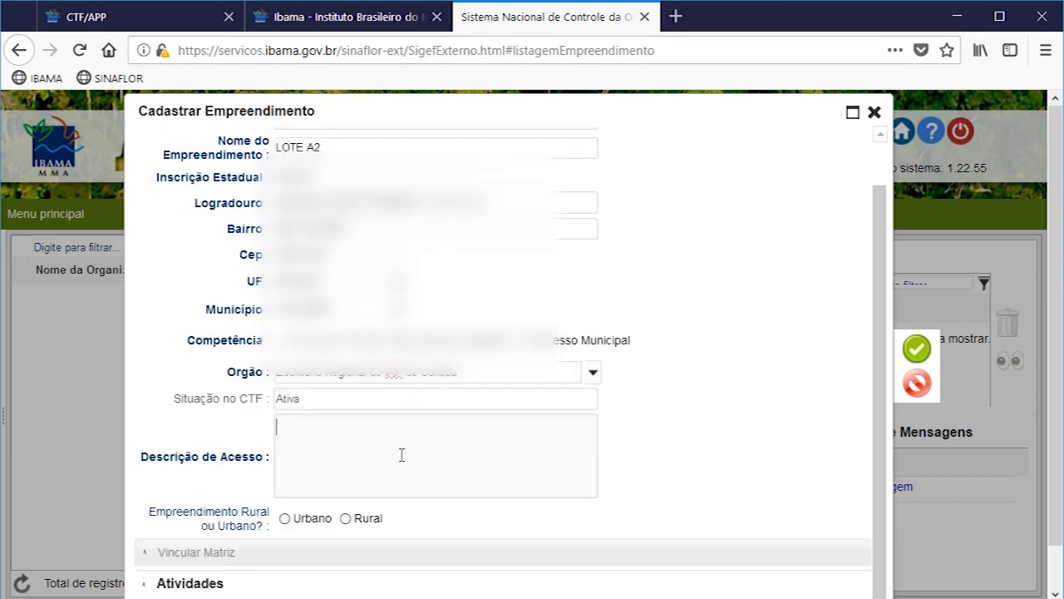
{"action": "type", "text": "***"}
{"action": "left_click", "coordinate": [345, 519]}
Step: Select the activity Corte de árvores isoladas within Exploração and save the enterprise registration
{"action": "left_click", "coordinate": [193, 585]}
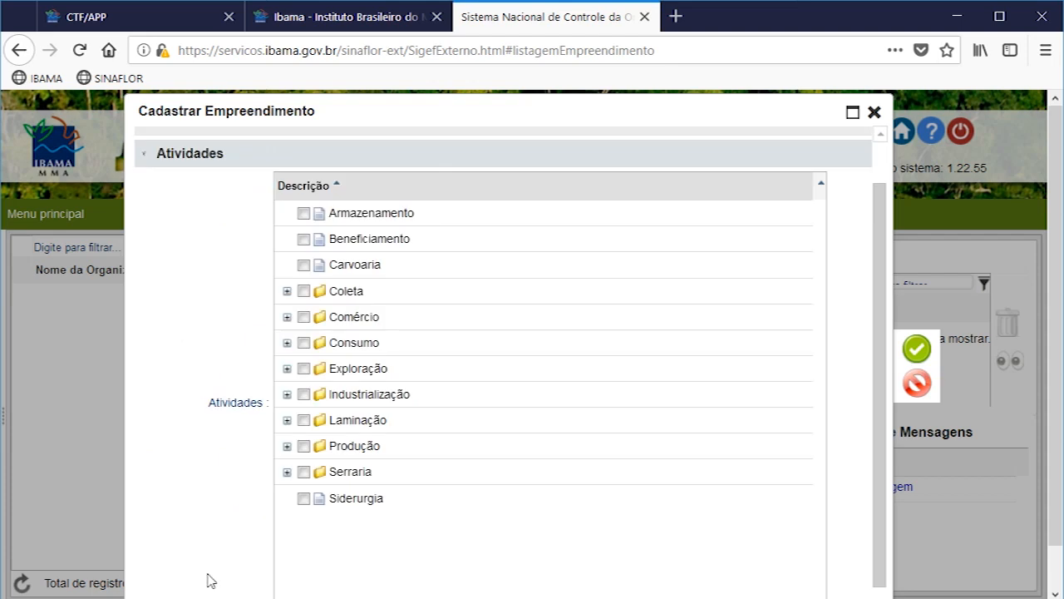
{"action": "left_click", "coordinate": [286, 369]}
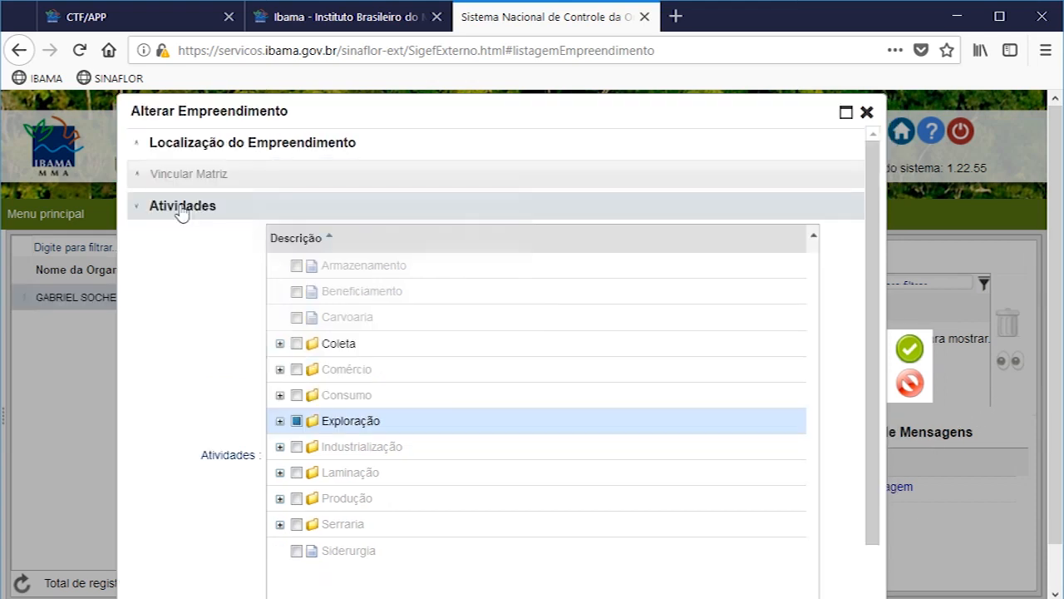
Step: Open the saved enterprise's Anexos section in edit mode and attach MATRICULA.jpeg from the client's folder in Downloads
{"action": "left_click", "coordinate": [178, 207]}
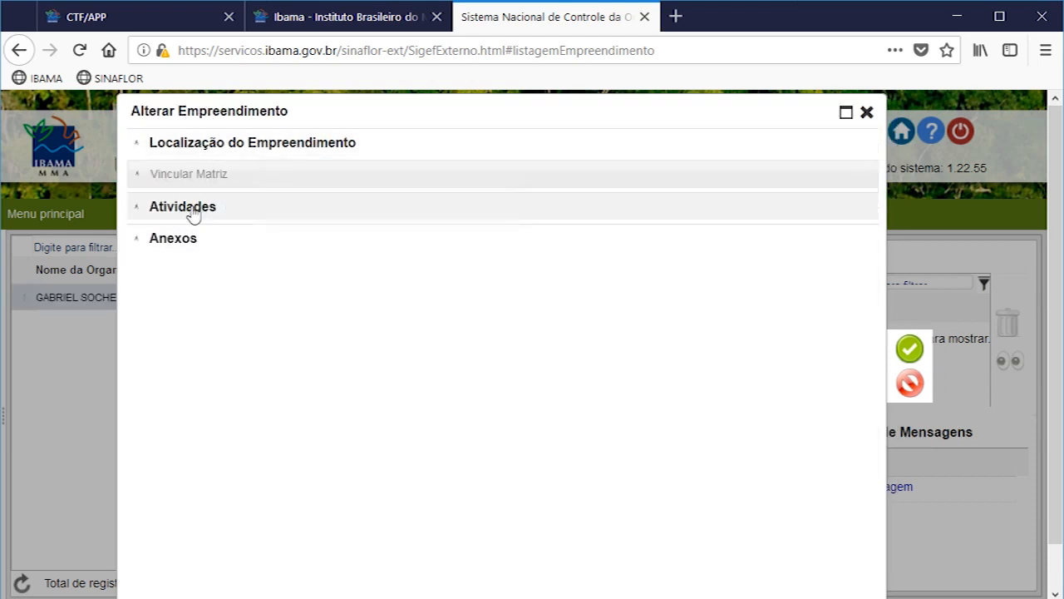
{"action": "left_click", "coordinate": [187, 241]}
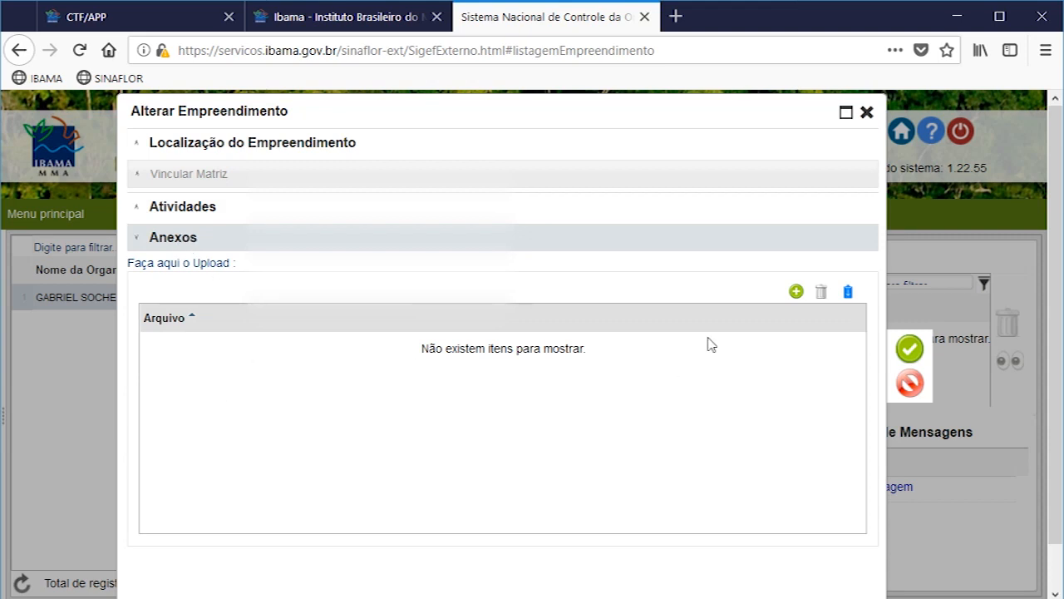
{"action": "left_click", "coordinate": [797, 292]}
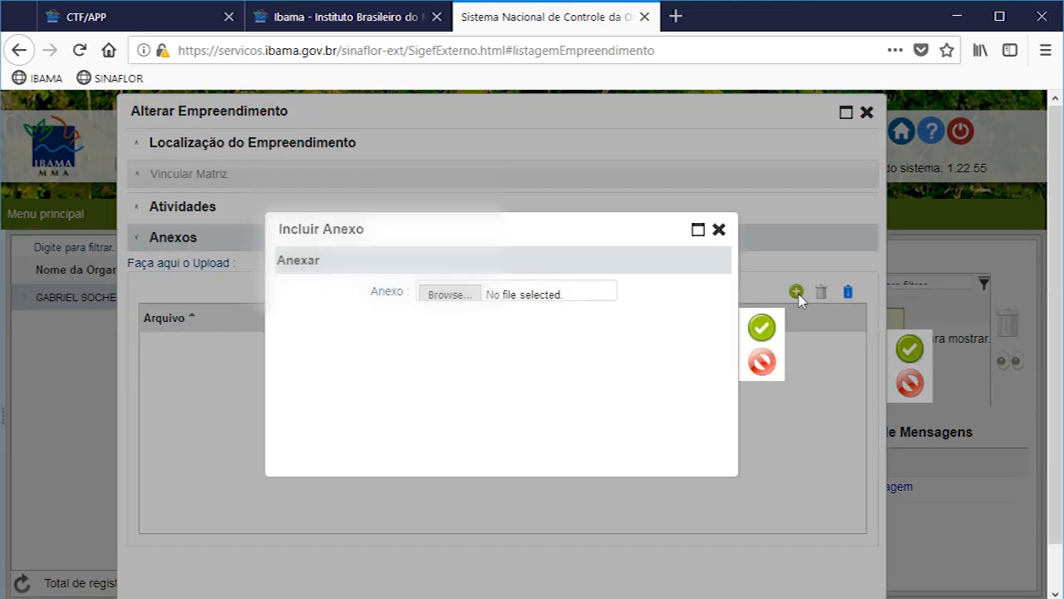
{"action": "left_click", "coordinate": [467, 296]}
{"action": "scroll", "coordinate": [117, 216], "scroll_direction": "up", "scroll_amount": 3}
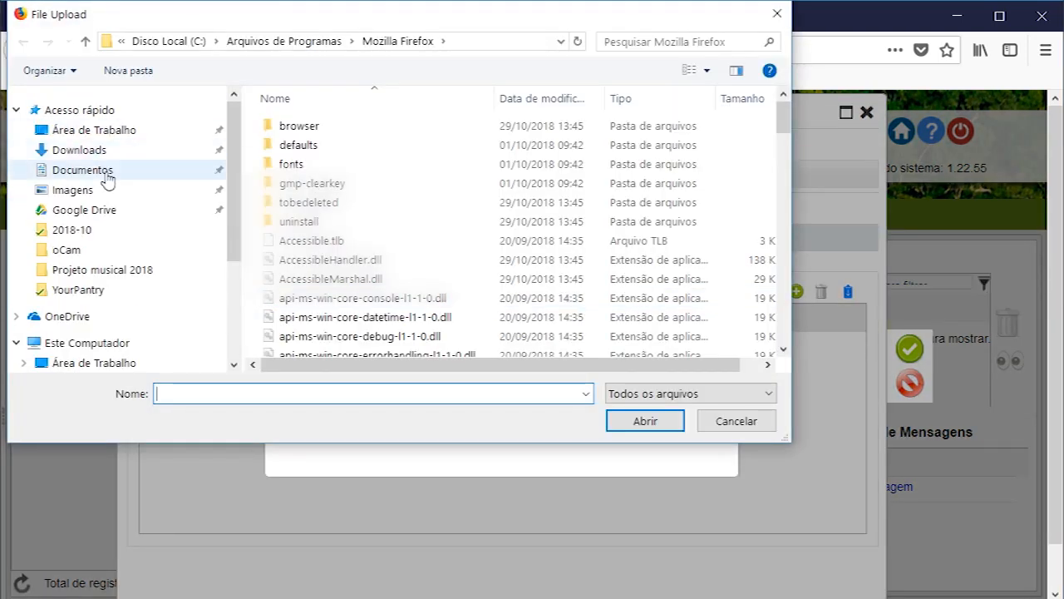
{"action": "left_click", "coordinate": [79, 147]}
{"action": "double_click", "coordinate": [308, 137]}
{"action": "left_click", "coordinate": [408, 137]}
{"action": "double_click", "coordinate": [596, 156]}
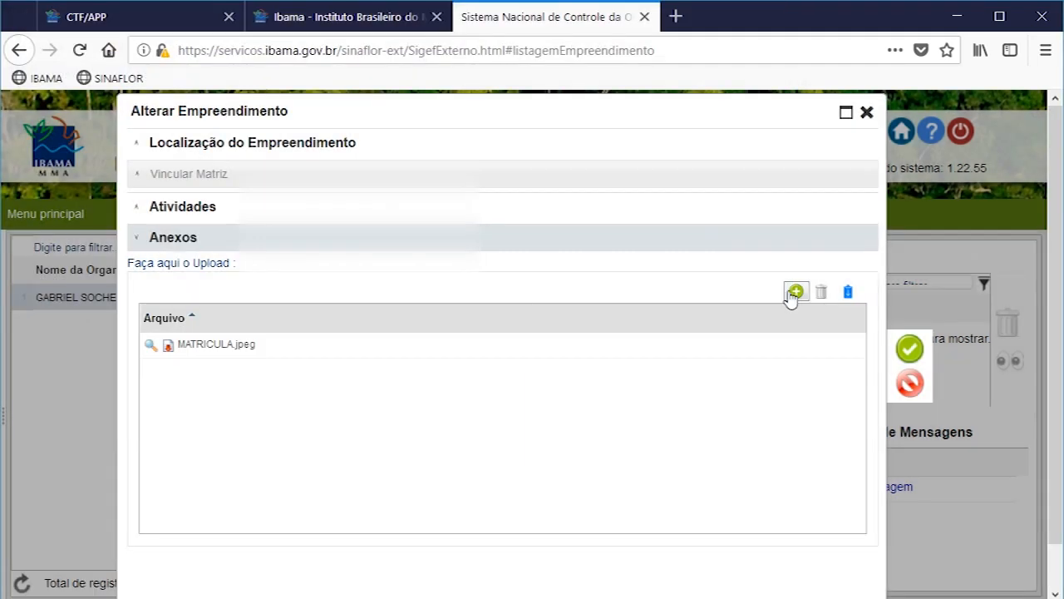
Step: Attach the file MATRICULA (2).jpeg to the enterprise
{"action": "left_click", "coordinate": [796, 292]}
{"action": "left_click", "coordinate": [470, 304]}
{"action": "left_click", "coordinate": [408, 137]}
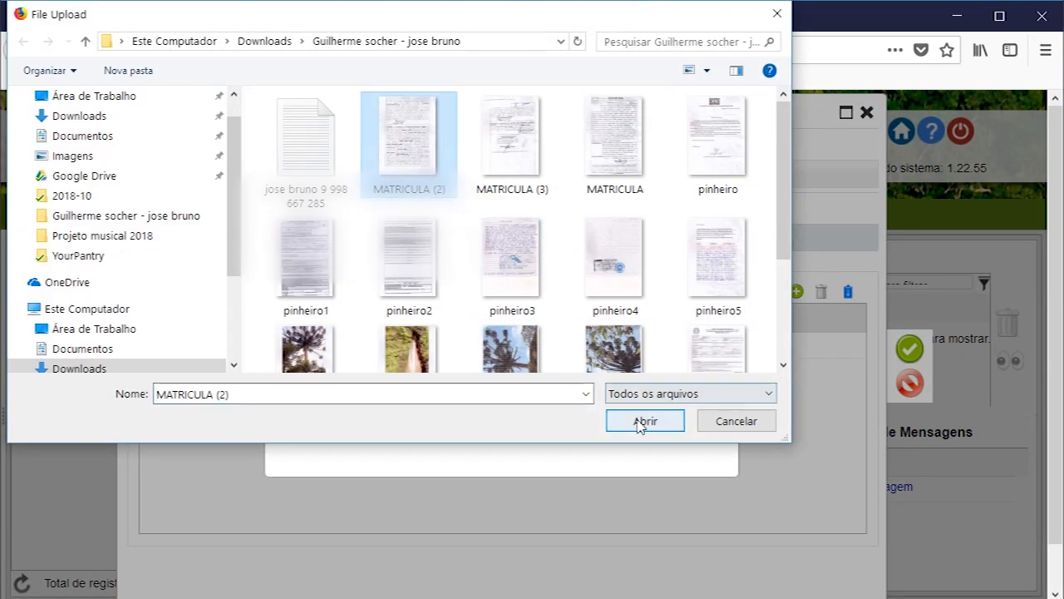
{"action": "left_click", "coordinate": [645, 421]}
{"action": "left_click", "coordinate": [762, 328]}
Step: Attach the file MATRICULA (3).jpeg and save the enterprise's changes
{"action": "left_click", "coordinate": [796, 292]}
{"action": "left_click", "coordinate": [449, 294]}
{"action": "left_click", "coordinate": [512, 137]}
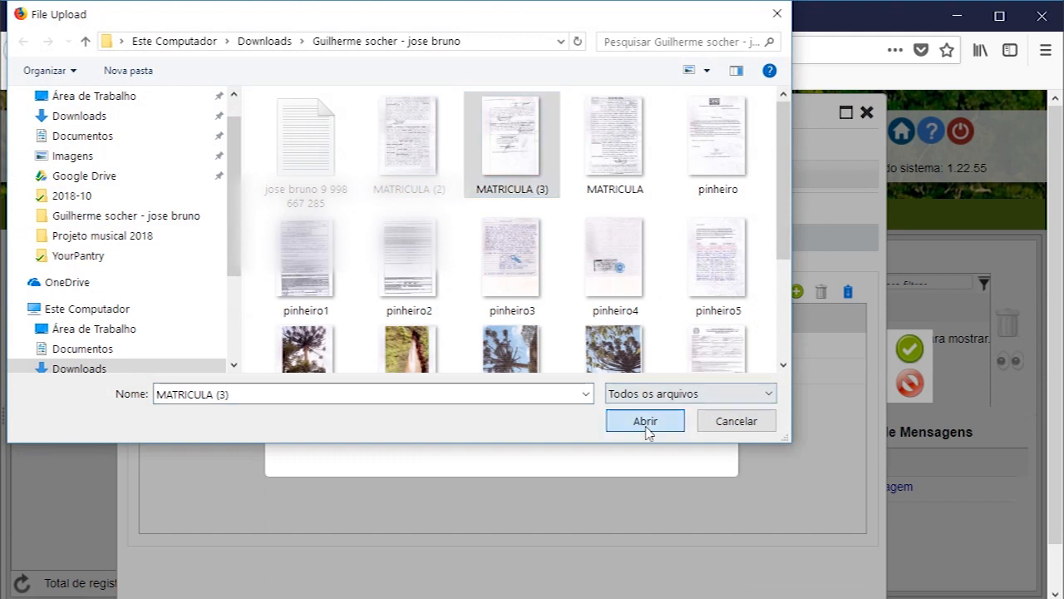
{"action": "left_click", "coordinate": [645, 420]}
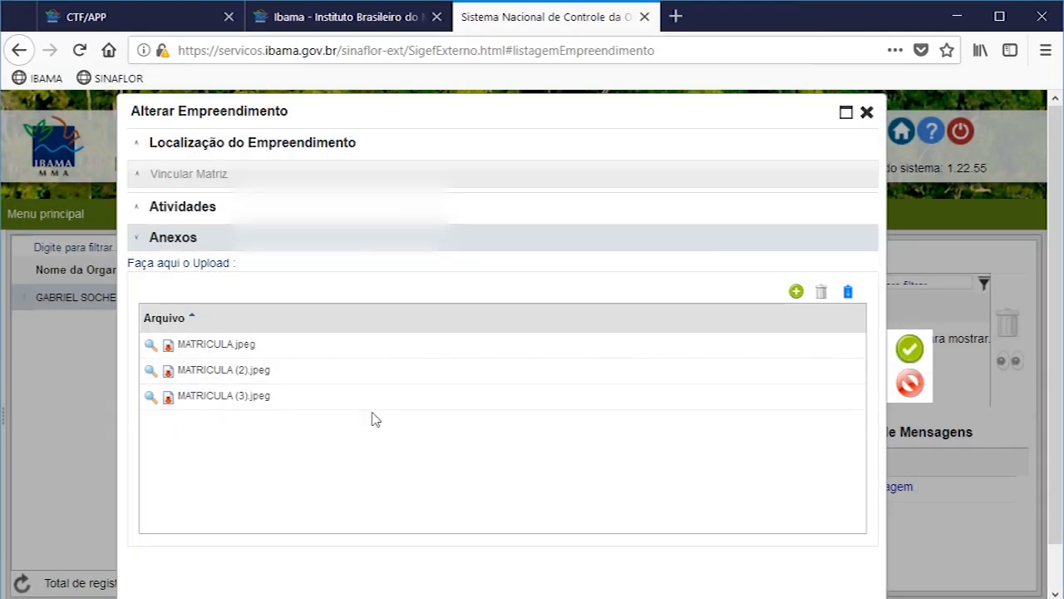
{"action": "left_click", "coordinate": [907, 350]}
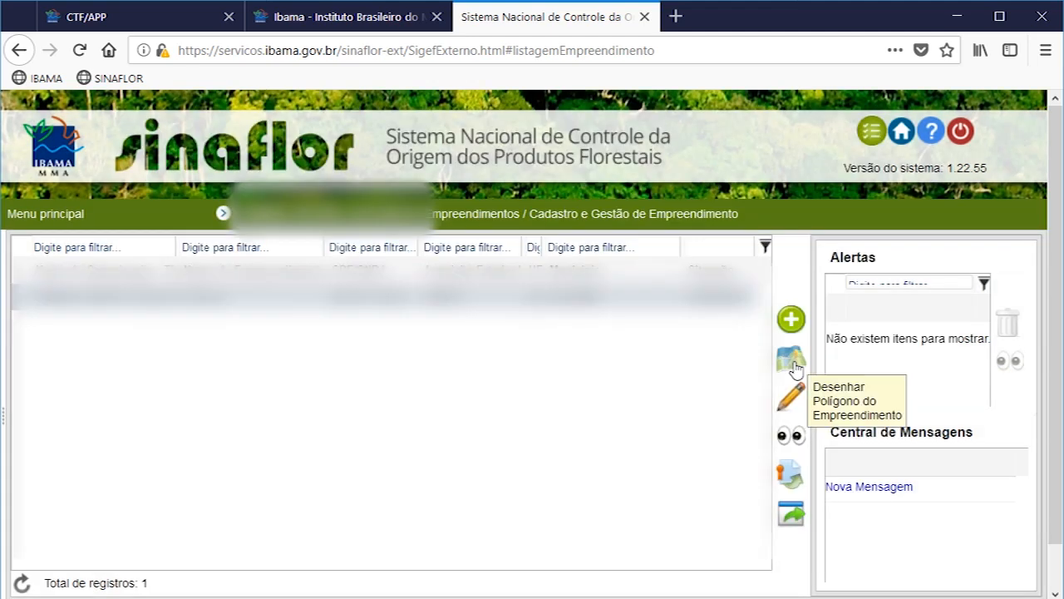
Step: Draw a five-sided Área do Empreendimento polygon freehand on the enterprise's map
{"action": "left_click", "coordinate": [793, 363]}
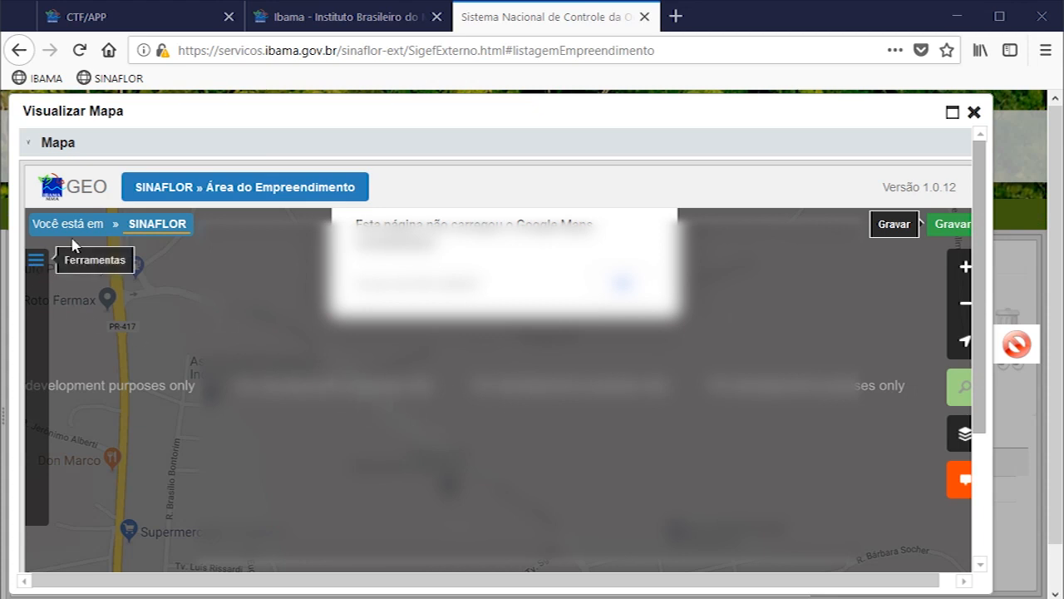
{"action": "left_click", "coordinate": [36, 261]}
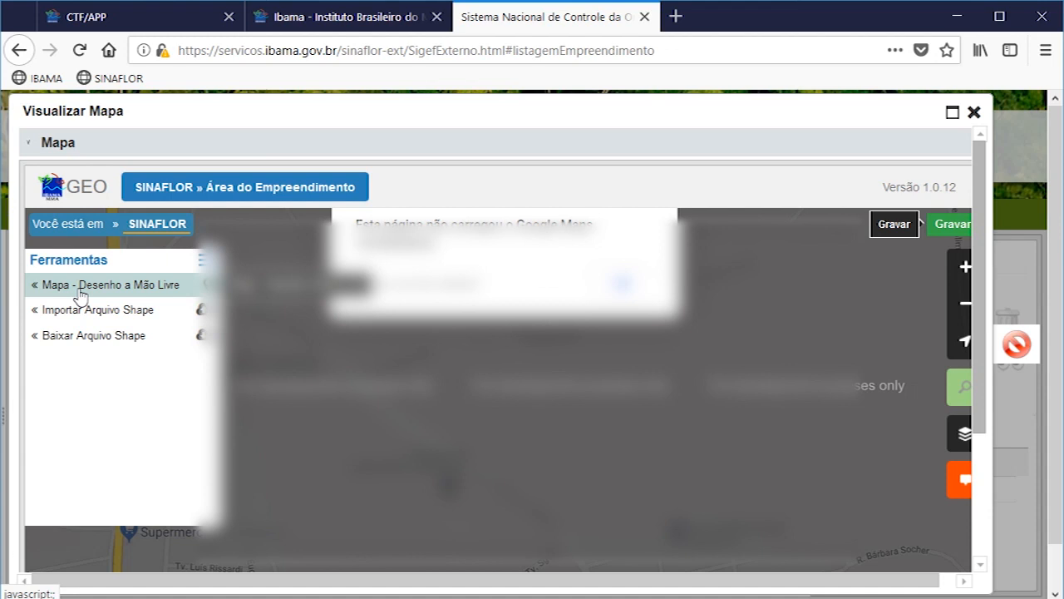
{"action": "left_click", "coordinate": [80, 295]}
{"action": "left_click", "coordinate": [76, 320]}
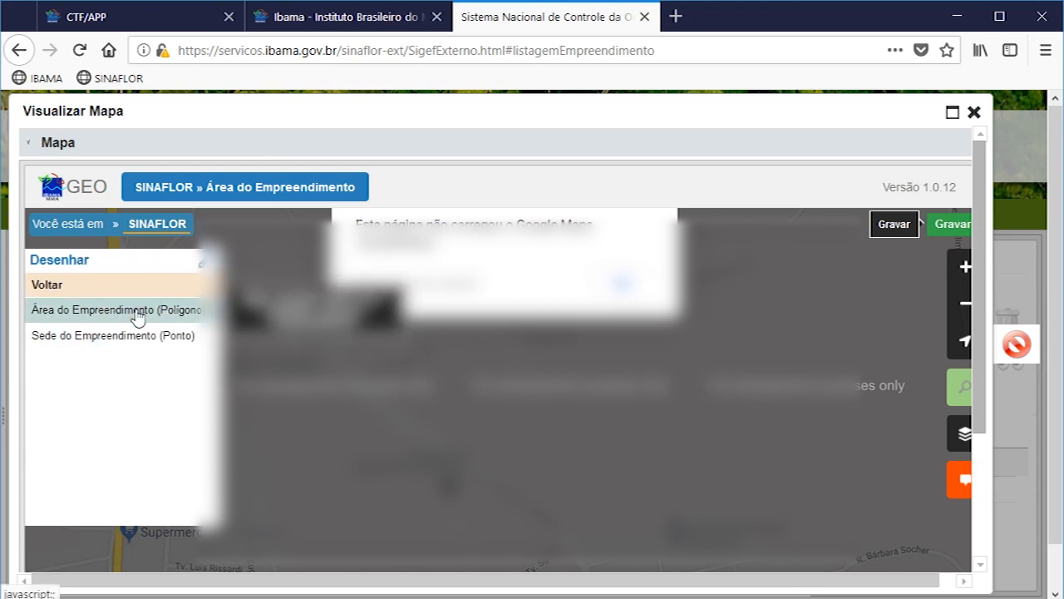
{"action": "left_click", "coordinate": [92, 309]}
{"action": "left_click", "coordinate": [705, 371]}
{"action": "left_click", "coordinate": [806, 511]}
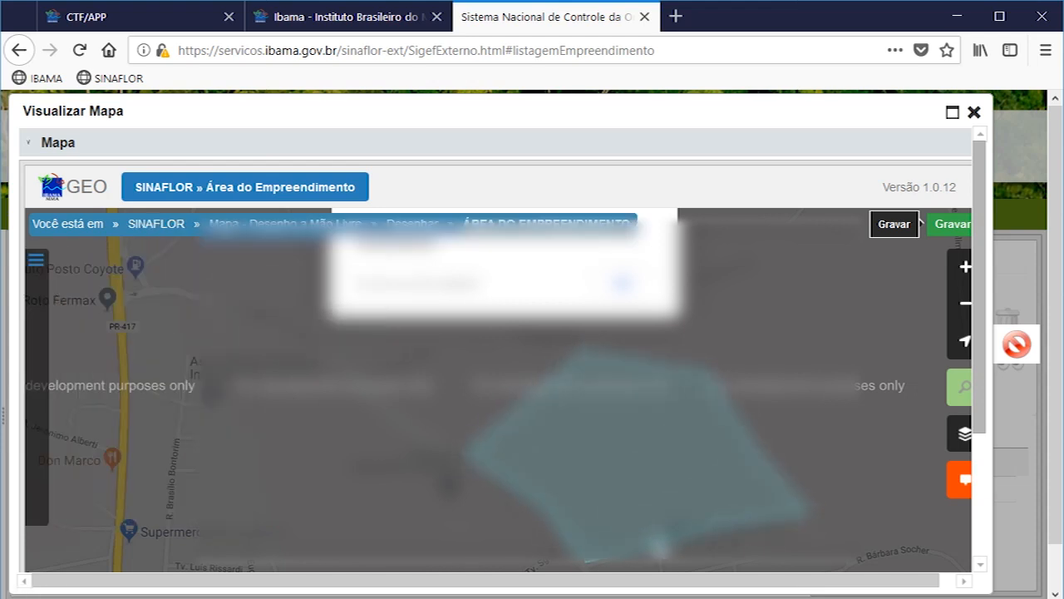
{"action": "left_click", "coordinate": [587, 561]}
Step: Save the enterprise area polygon, acknowledge the alert and close the map
{"action": "left_click", "coordinate": [961, 227]}
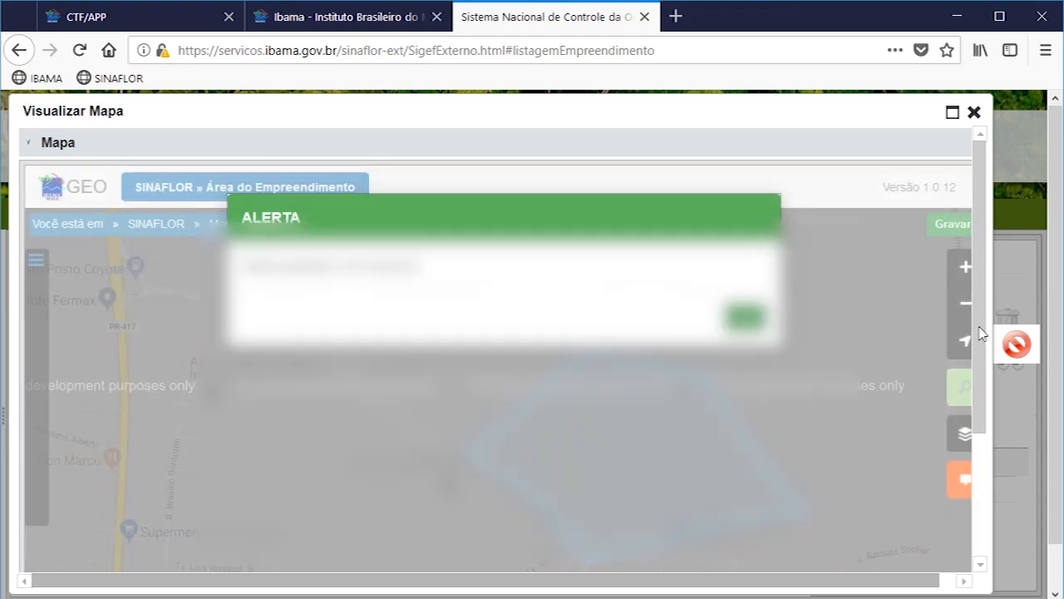
{"action": "left_click", "coordinate": [744, 316]}
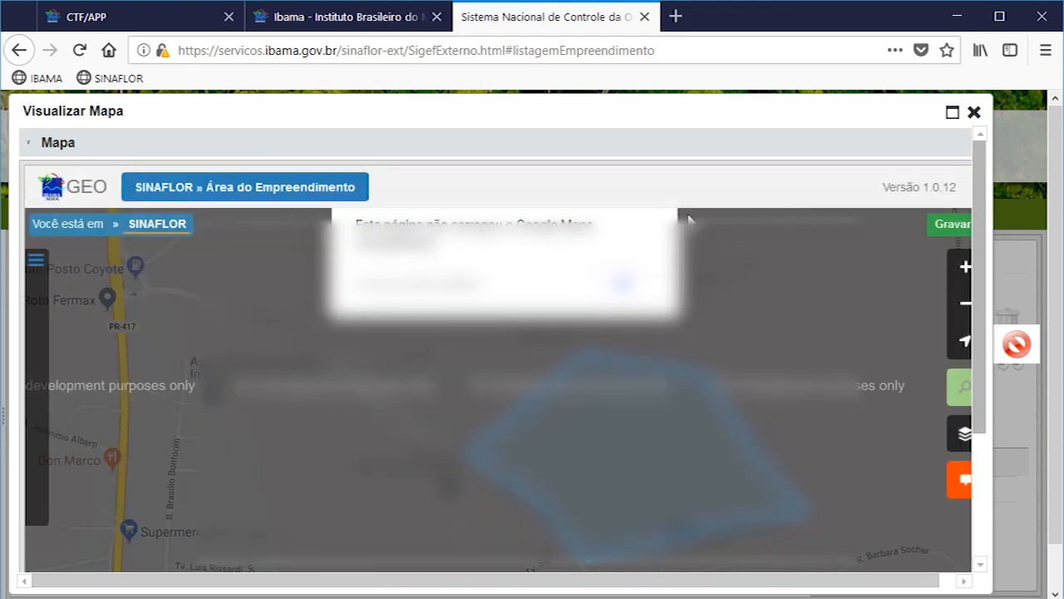
{"action": "left_click", "coordinate": [974, 113]}
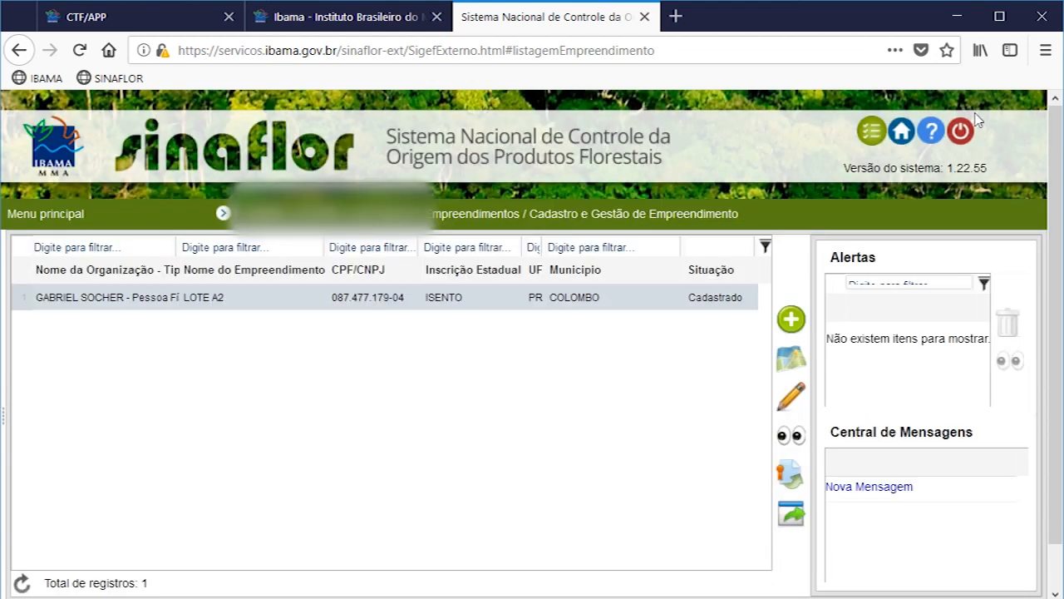
Step: Review the registered enterprise's location data, activities and attachments in the read-only view, and close it
{"action": "left_click", "coordinate": [789, 436]}
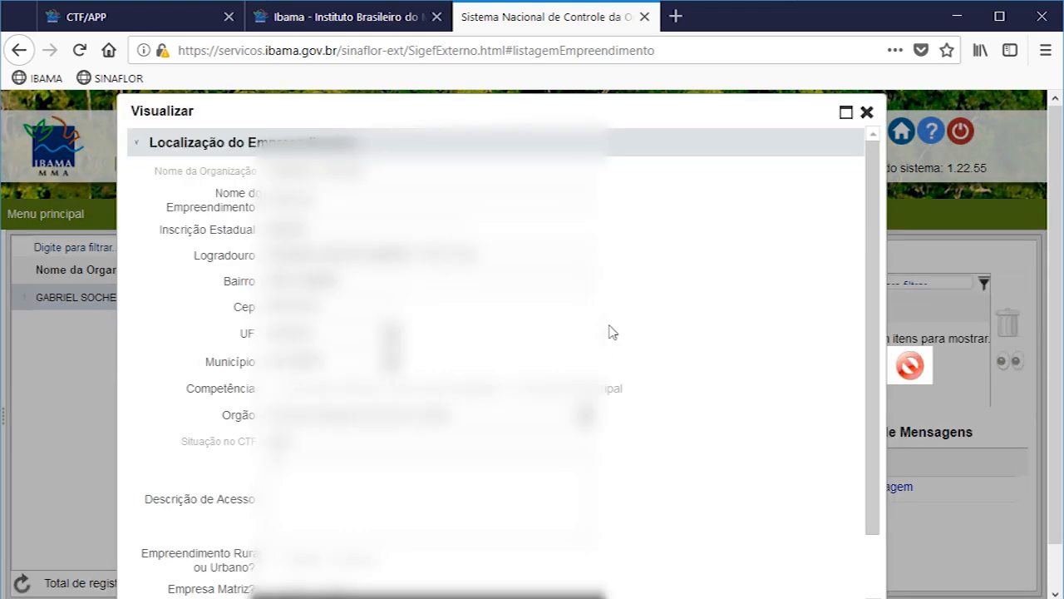
{"action": "scroll", "coordinate": [623, 345], "scroll_direction": "down", "scroll_amount": 2}
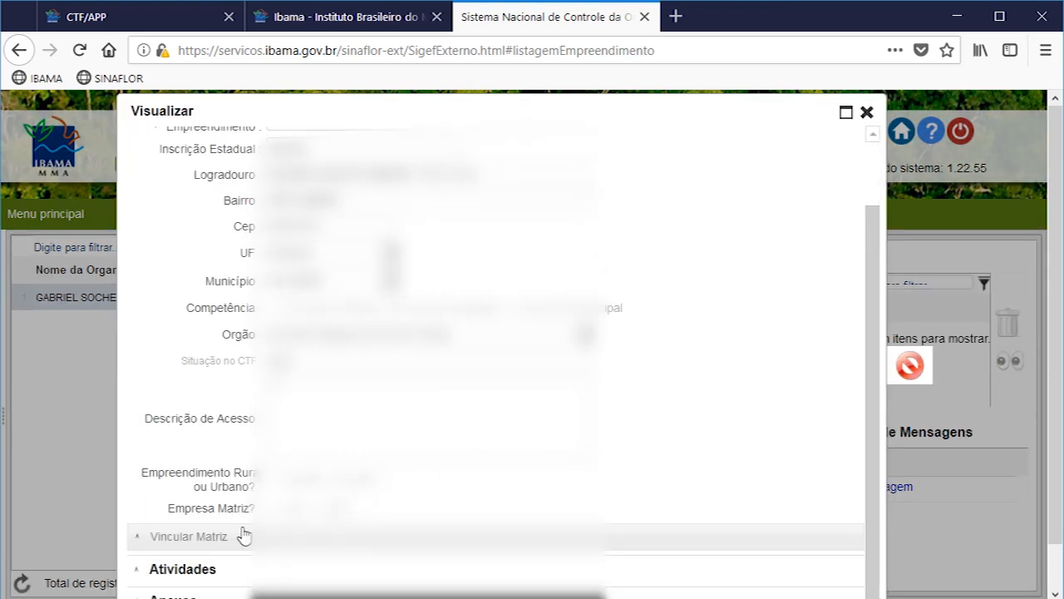
{"action": "left_click", "coordinate": [179, 570]}
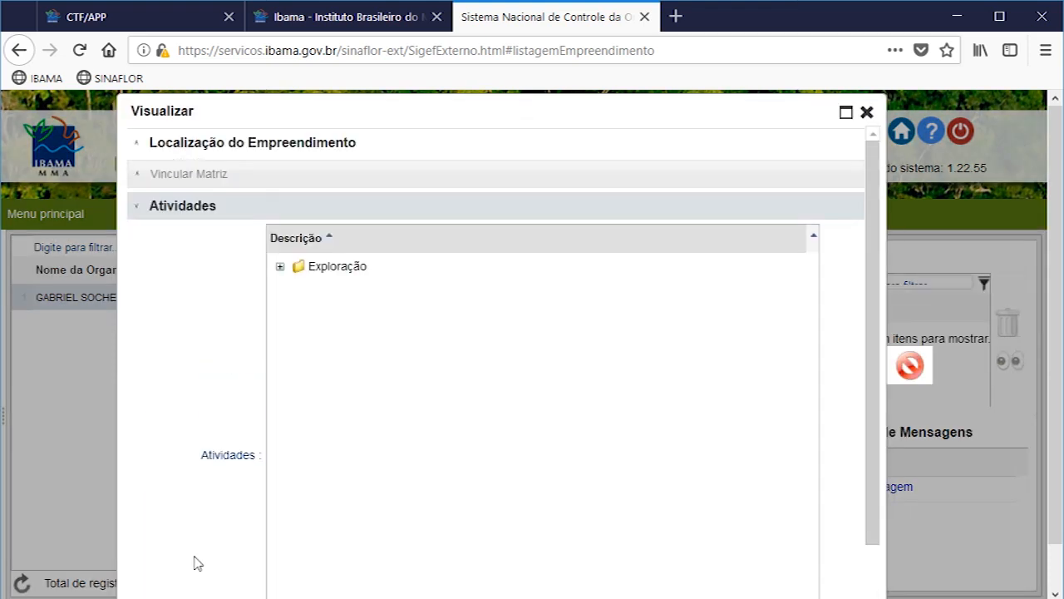
{"action": "left_click", "coordinate": [179, 209]}
{"action": "left_click", "coordinate": [192, 247]}
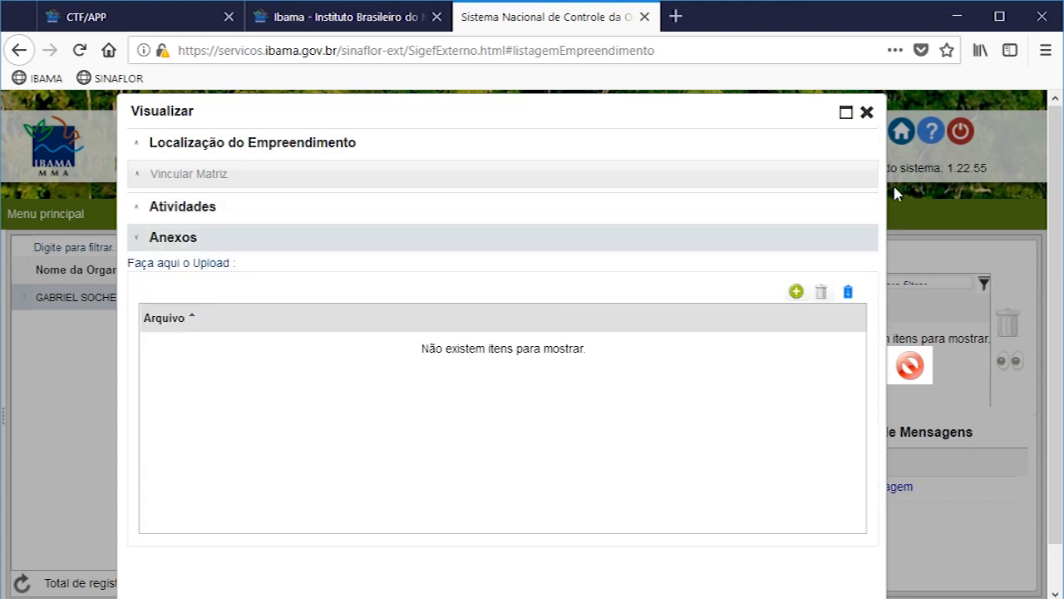
{"action": "left_click", "coordinate": [866, 113]}
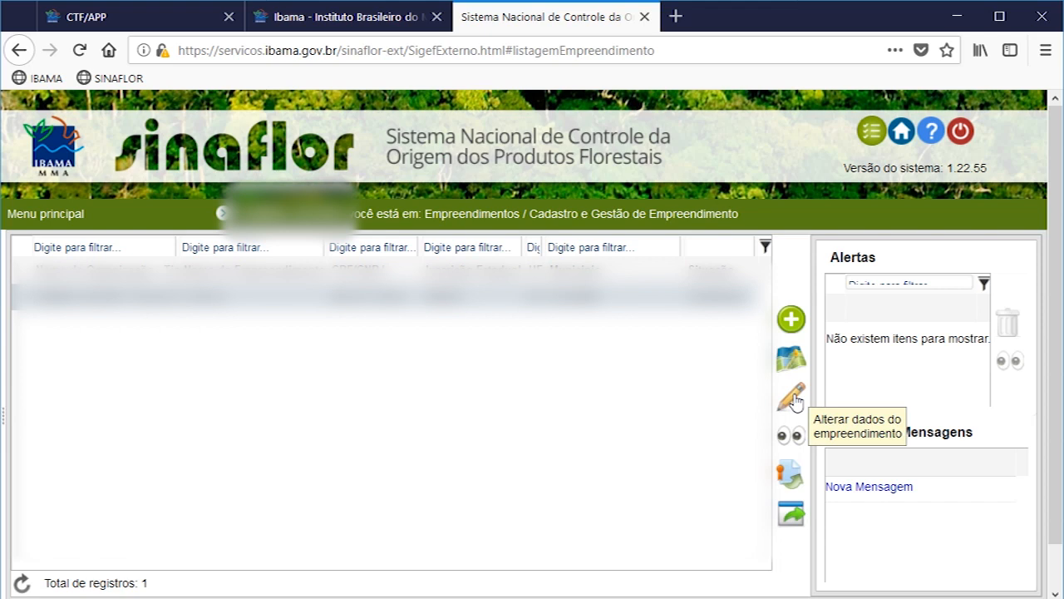
Step: Forward the enterprise to the environmental agency and confirm the submission
{"action": "left_click", "coordinate": [792, 487]}
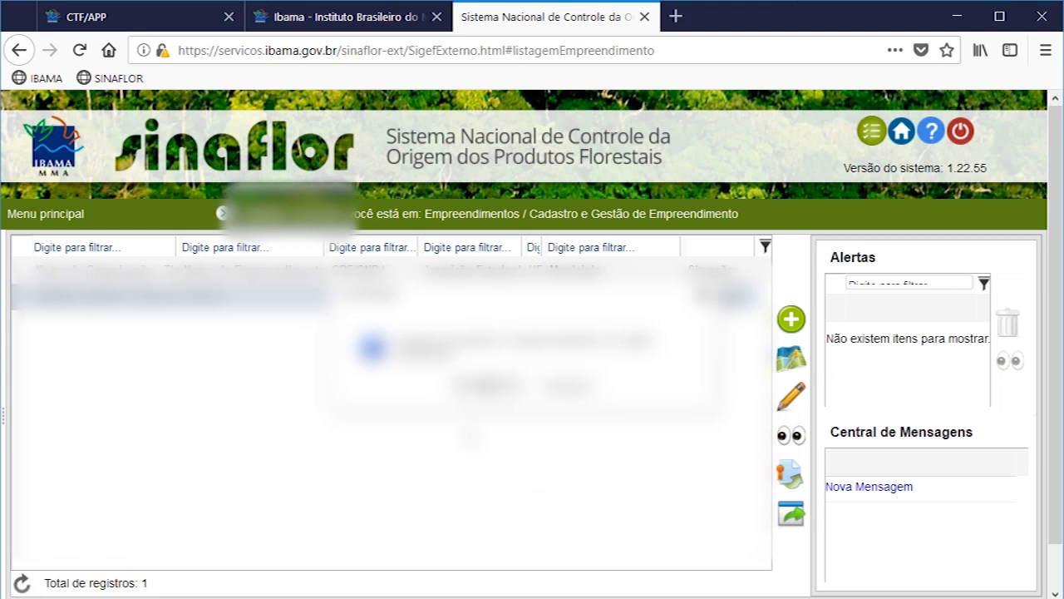
{"action": "left_click", "coordinate": [497, 387]}
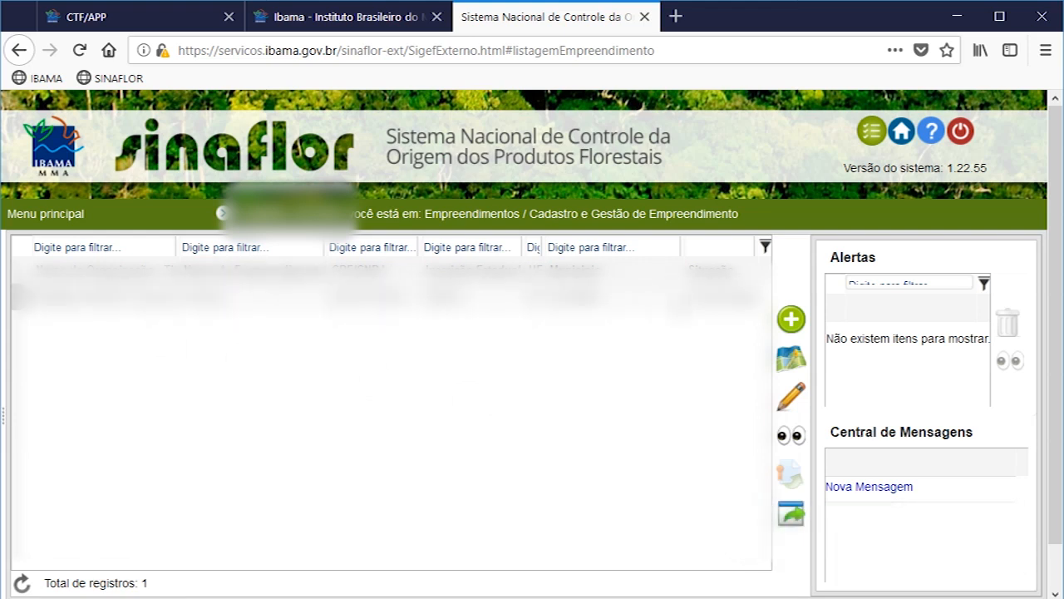
{"action": "left_click", "coordinate": [729, 299]}
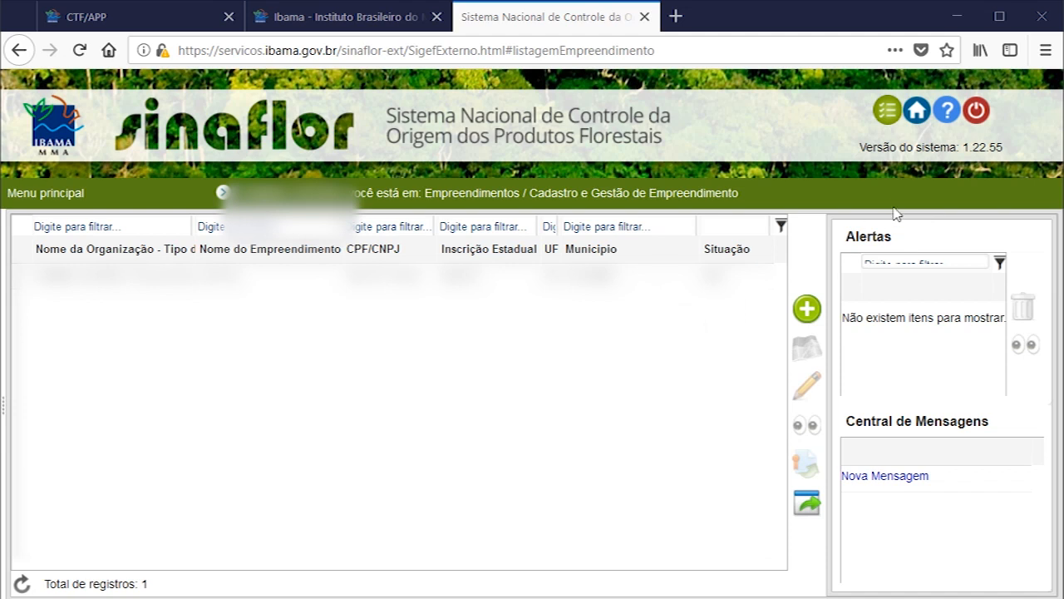
Step: Return to the home screen, open Cadastrar Projeto under Licenciamento de Exploração and start a new licensing project
{"action": "left_click", "coordinate": [917, 111]}
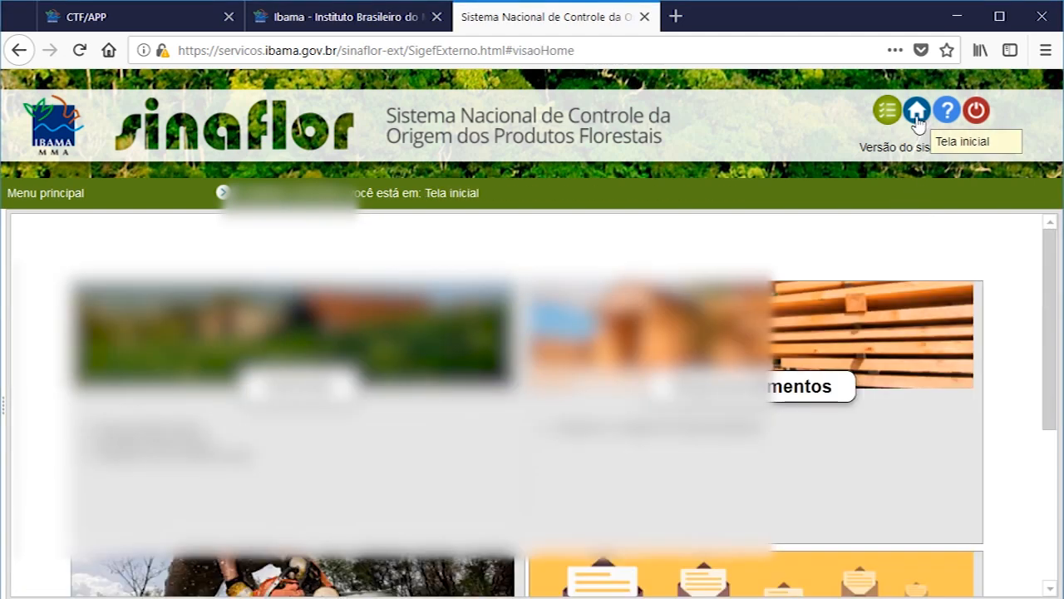
{"action": "scroll", "coordinate": [954, 361], "scroll_direction": "down", "scroll_amount": 3}
{"action": "scroll", "coordinate": [956, 361], "scroll_direction": "down", "scroll_amount": 2}
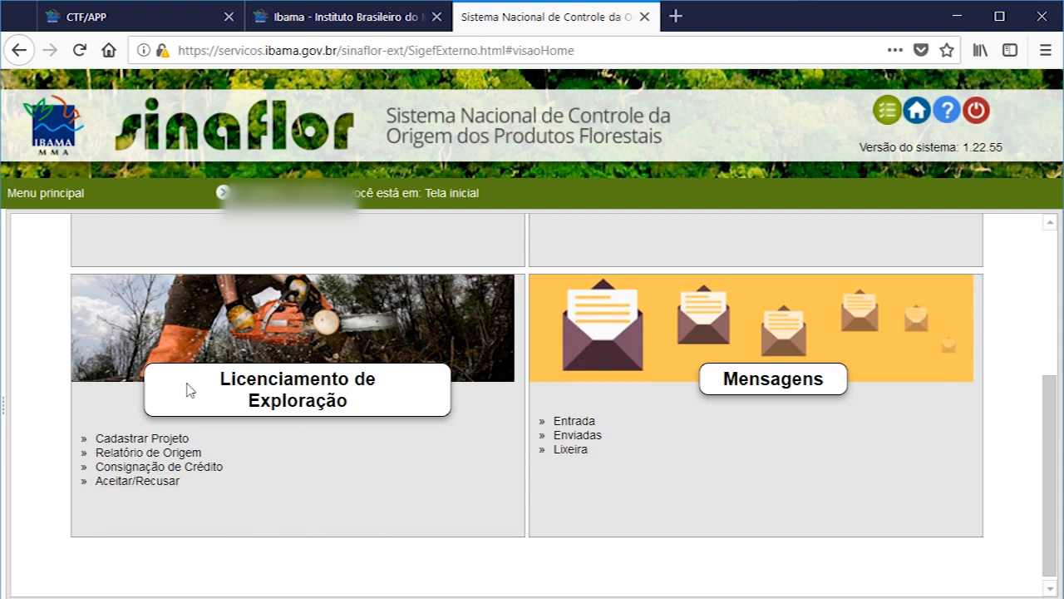
{"action": "left_click", "coordinate": [113, 441]}
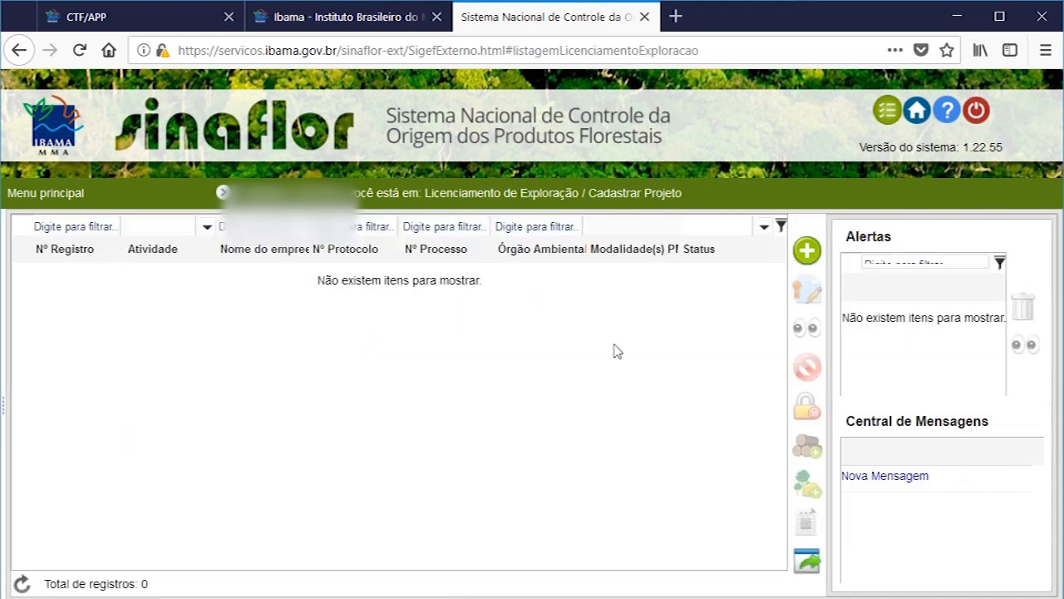
{"action": "left_click", "coordinate": [808, 258]}
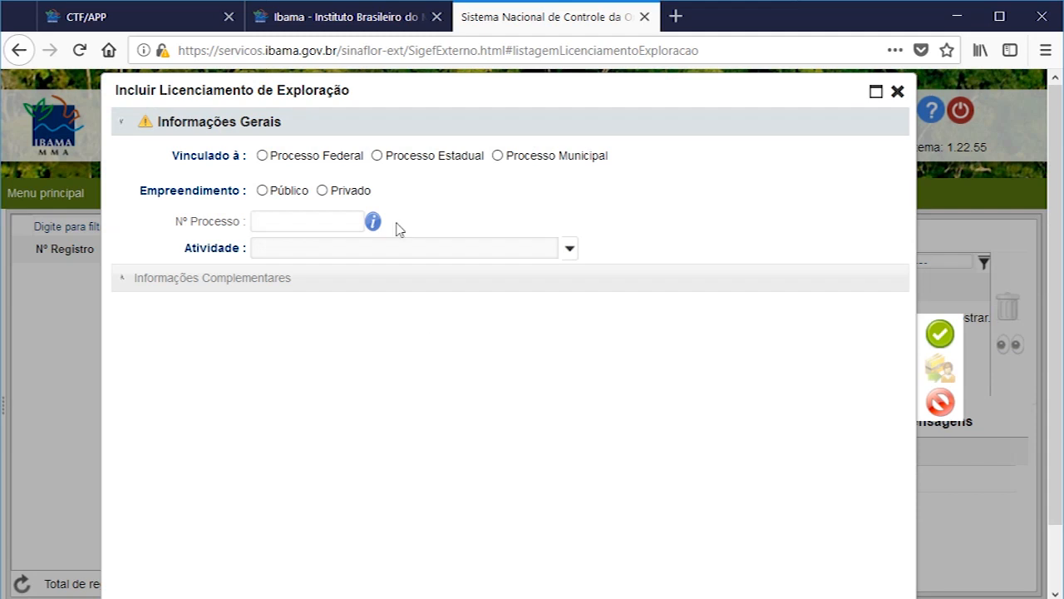
Step: Link the project to Processo Estadual with a Privado enterprise, and choose Corte de Árvore Isolada as the activity
{"action": "left_click", "coordinate": [380, 157]}
{"action": "left_click", "coordinate": [570, 248]}
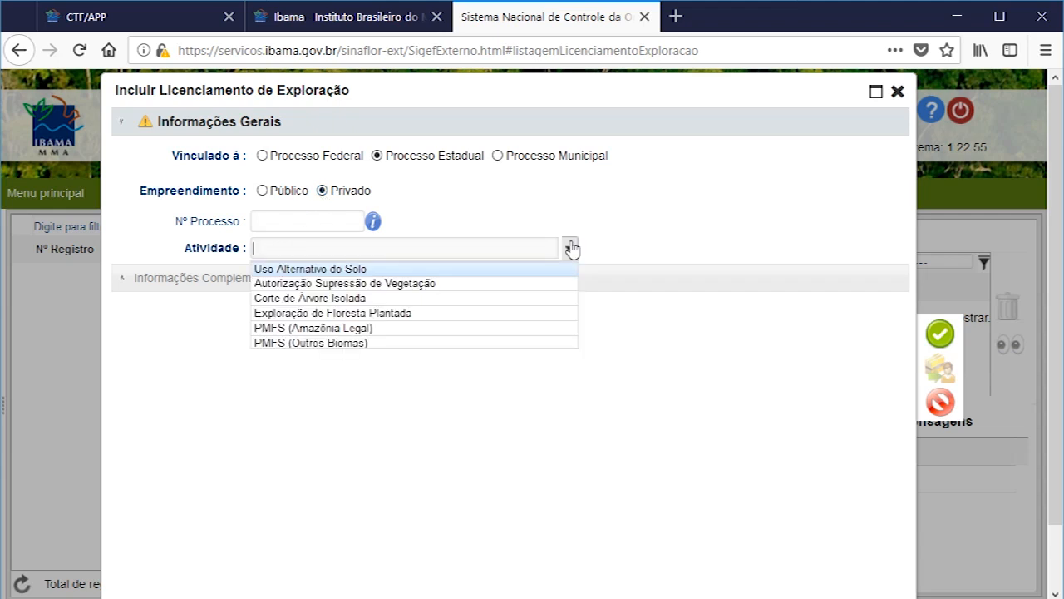
{"action": "left_click", "coordinate": [345, 305]}
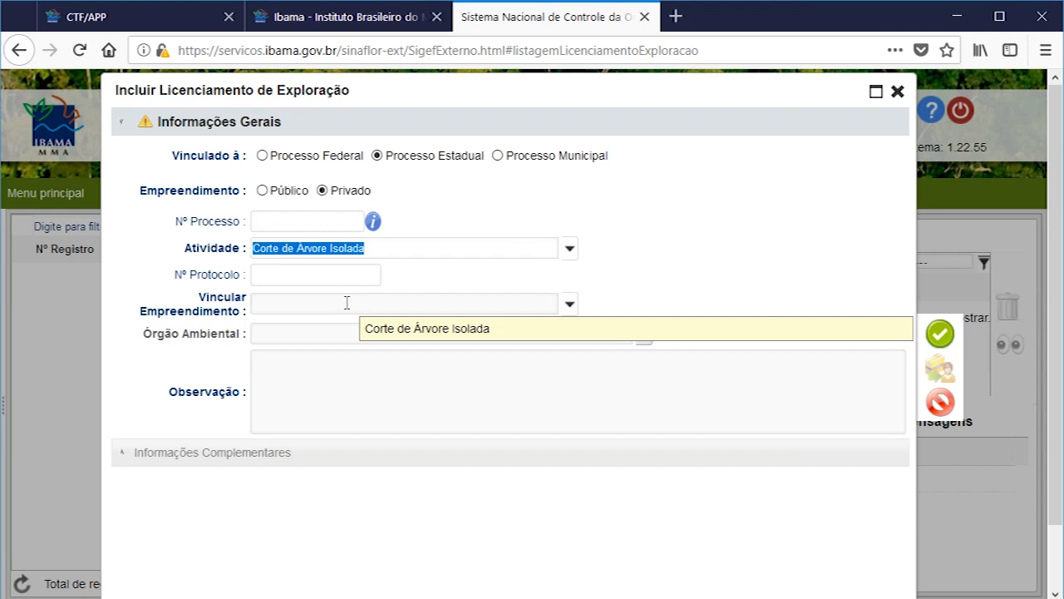
Step: Link the enterprise LOTE A2 to the project and select ERCBA as the environmental agency
{"action": "left_click", "coordinate": [571, 307]}
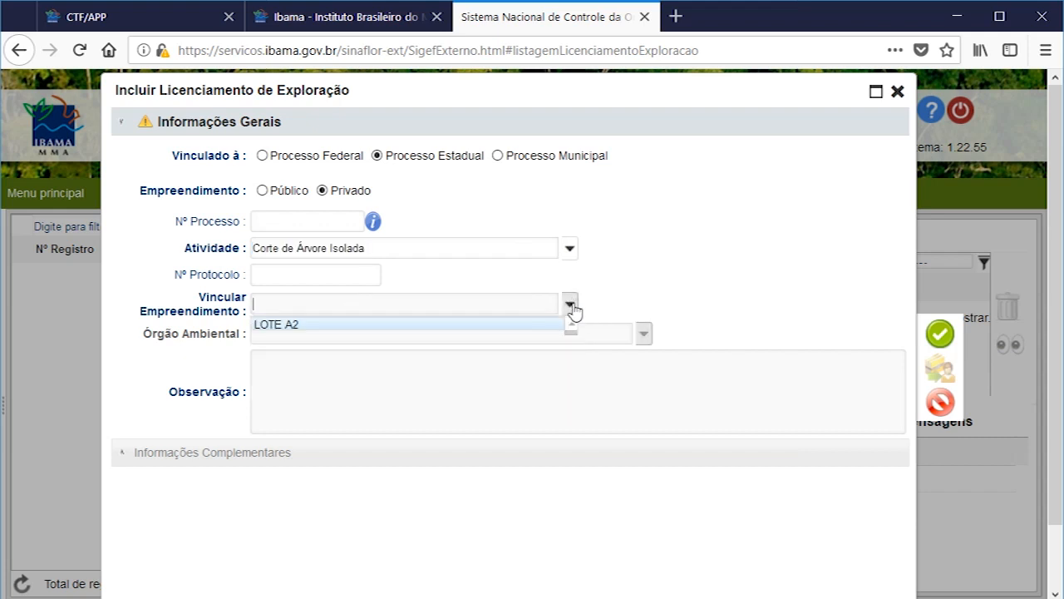
{"action": "left_click", "coordinate": [268, 325]}
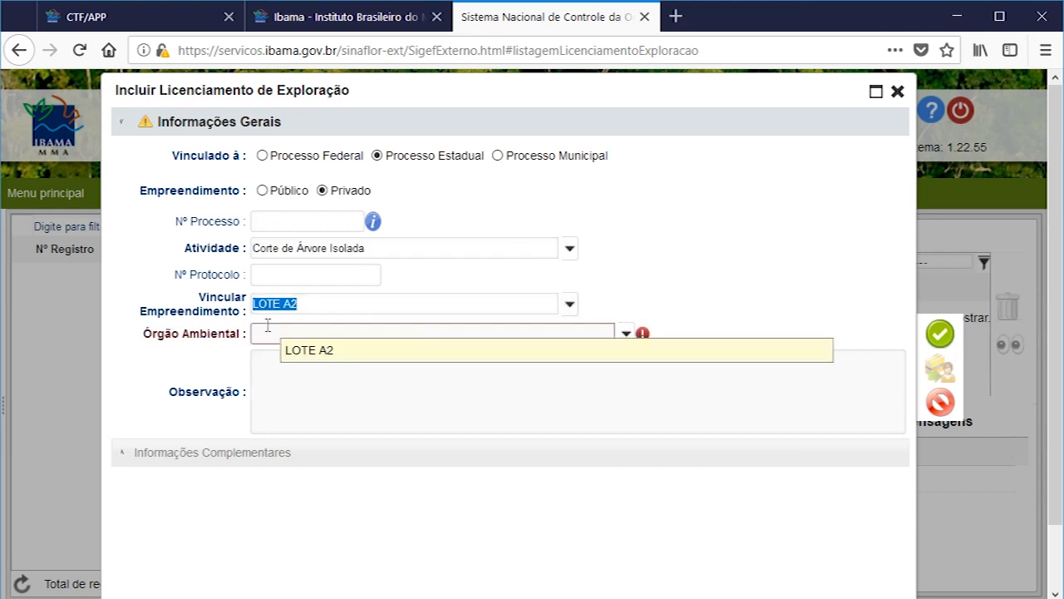
{"action": "left_click", "coordinate": [626, 334]}
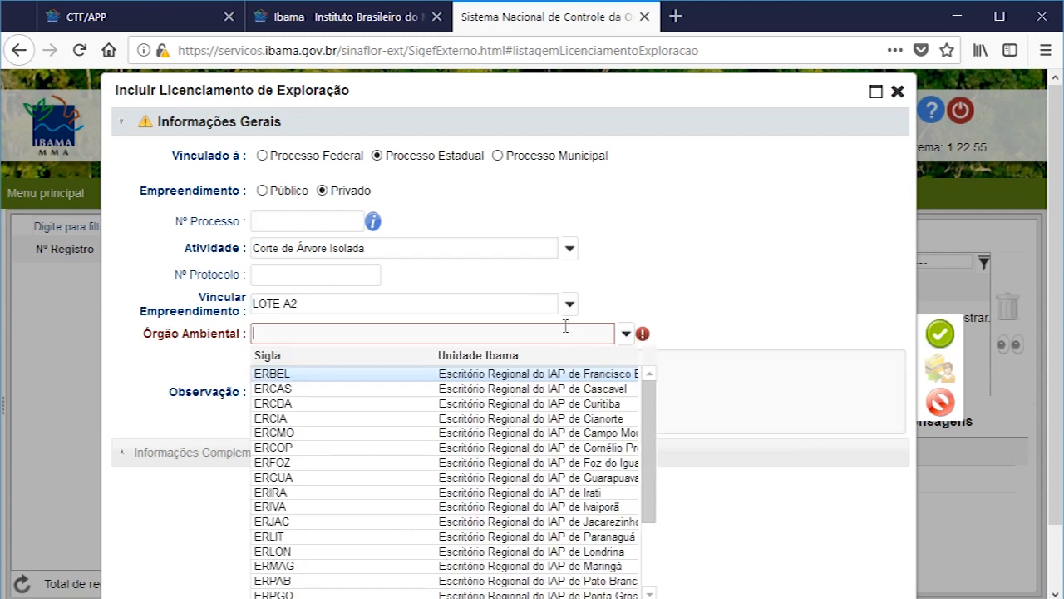
{"action": "left_click", "coordinate": [582, 403]}
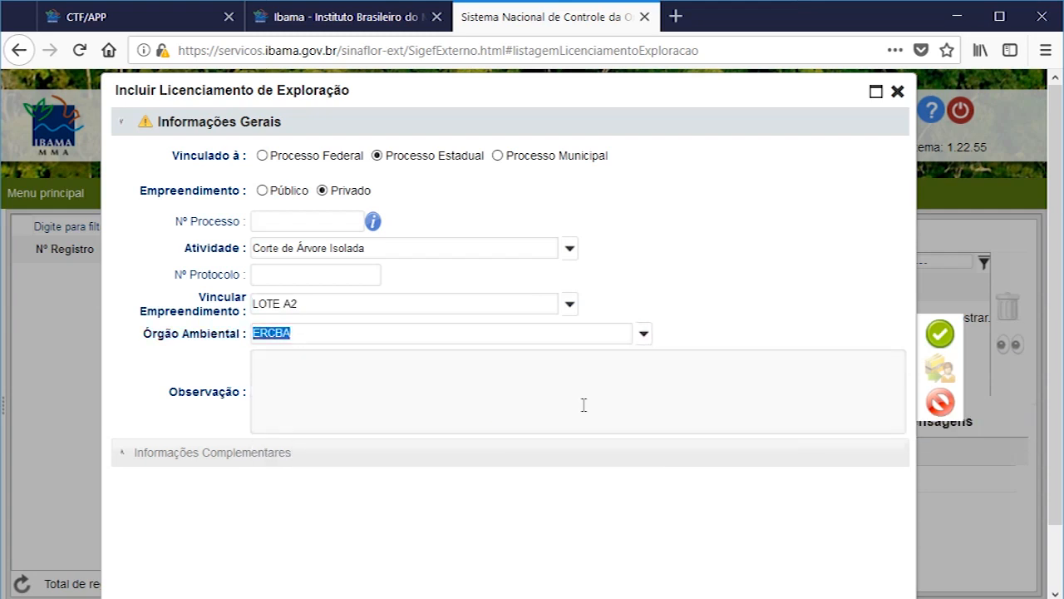
Step: Enter "**" as the observation, save the general information and continue editing the project
{"action": "left_click", "coordinate": [547, 376]}
{"action": "type", "text": "**"}
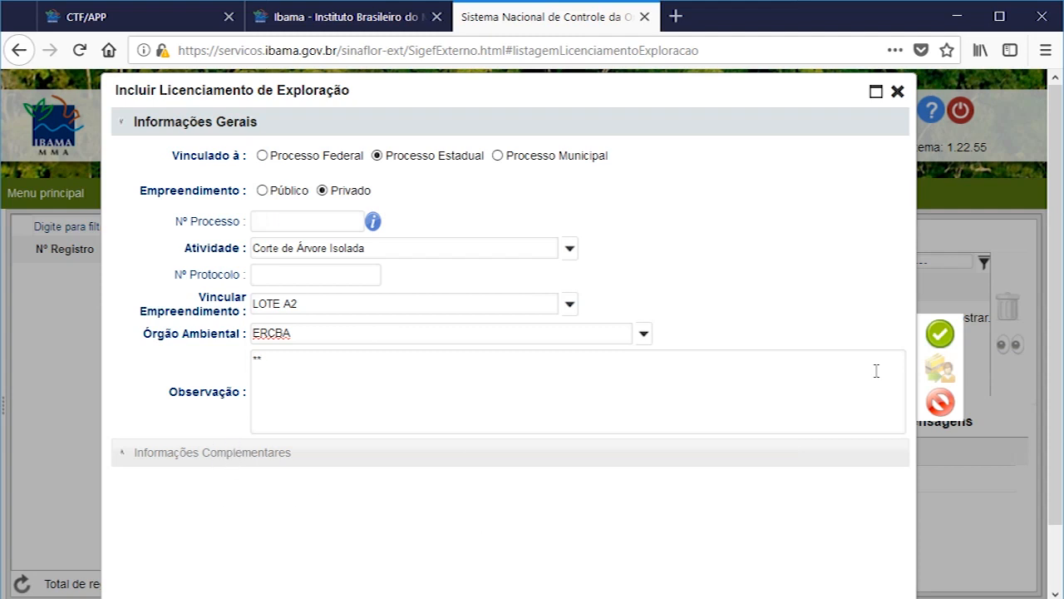
{"action": "left_click", "coordinate": [940, 334]}
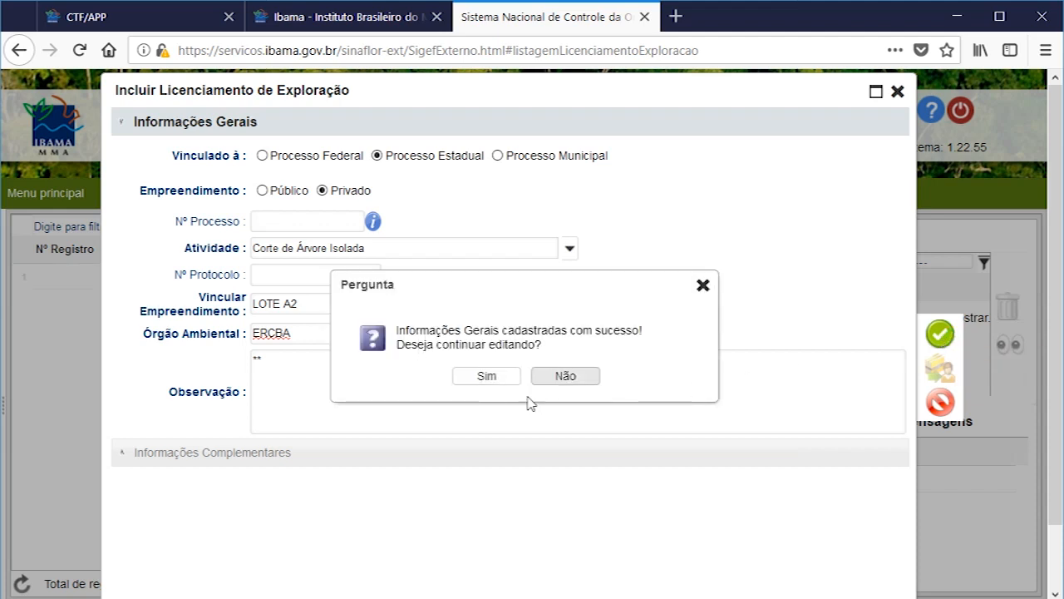
{"action": "left_click", "coordinate": [487, 377]}
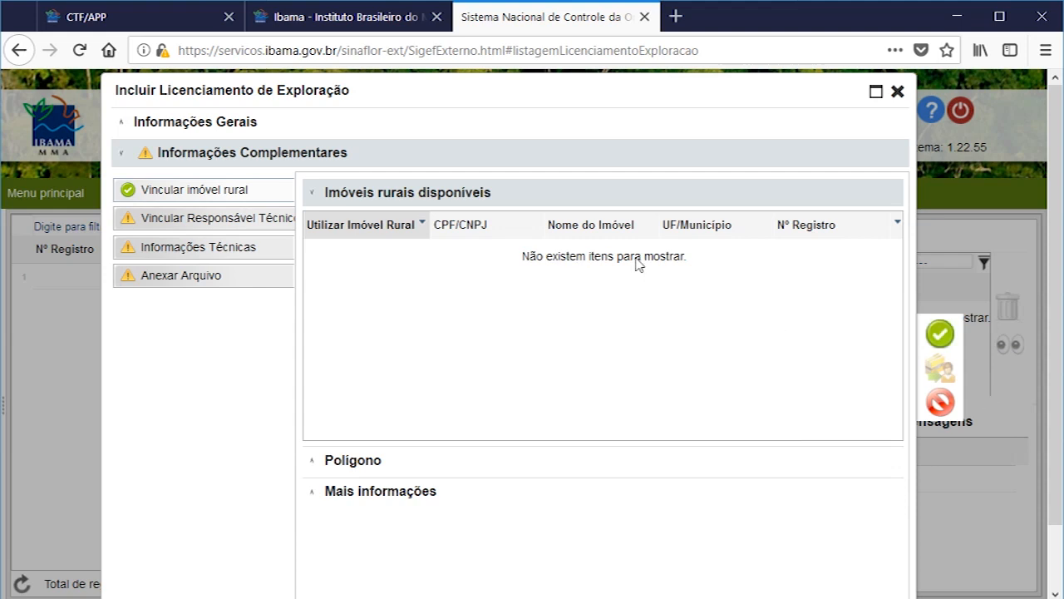
Step: Mark the LOTE A2 polygon as used for the project, view its map, and check the additional property information
{"action": "left_click", "coordinate": [361, 462]}
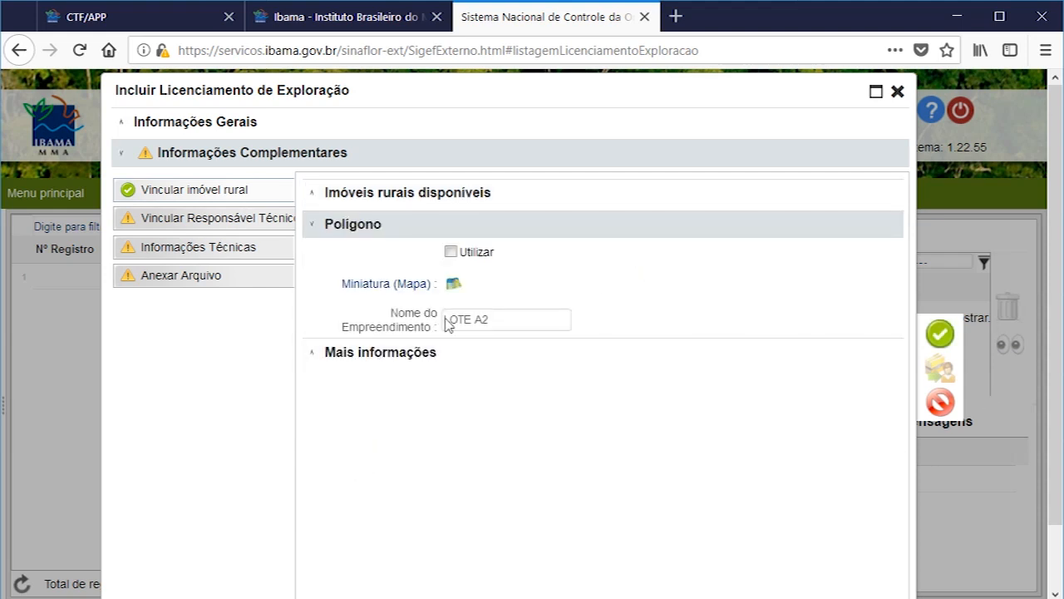
{"action": "left_click", "coordinate": [450, 252]}
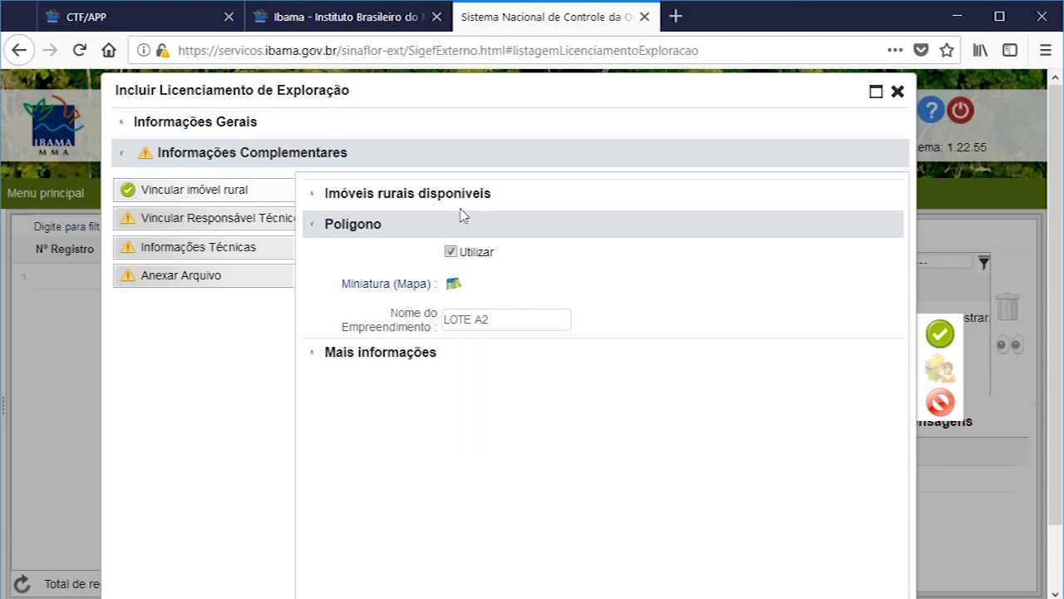
{"action": "left_click", "coordinate": [453, 287]}
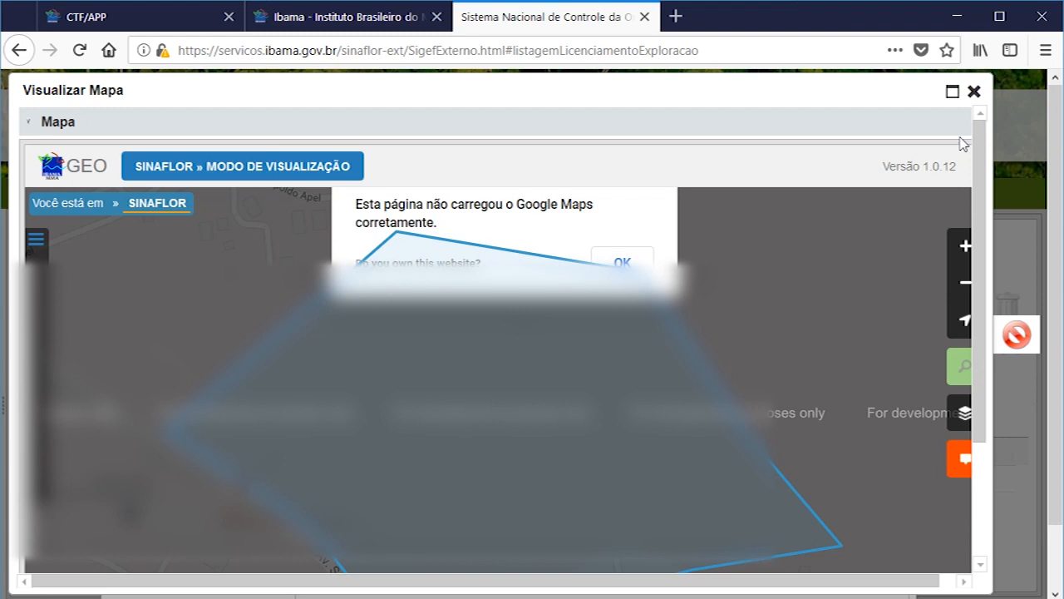
{"action": "left_click", "coordinate": [974, 93]}
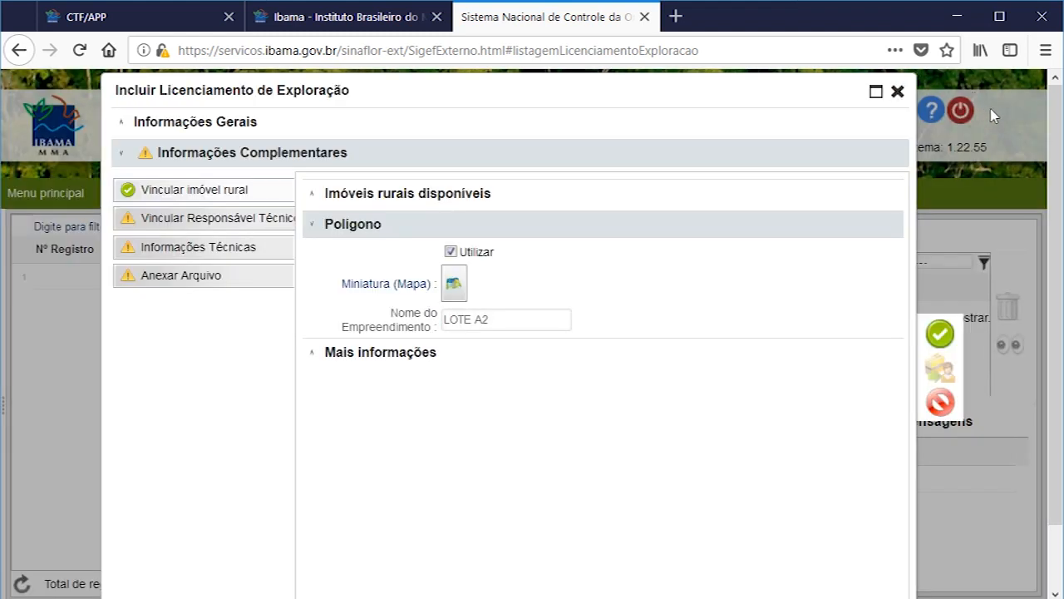
{"action": "left_click", "coordinate": [408, 360]}
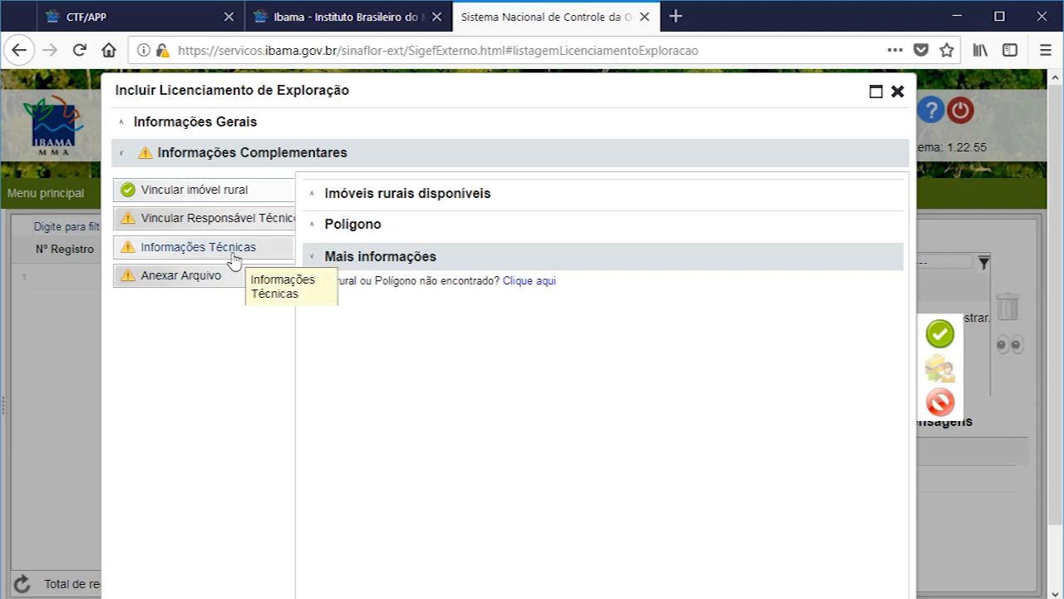
Step: Declare that the activity has no Responsável Técnico and accept the statement of responsibility
{"action": "left_click", "coordinate": [240, 220]}
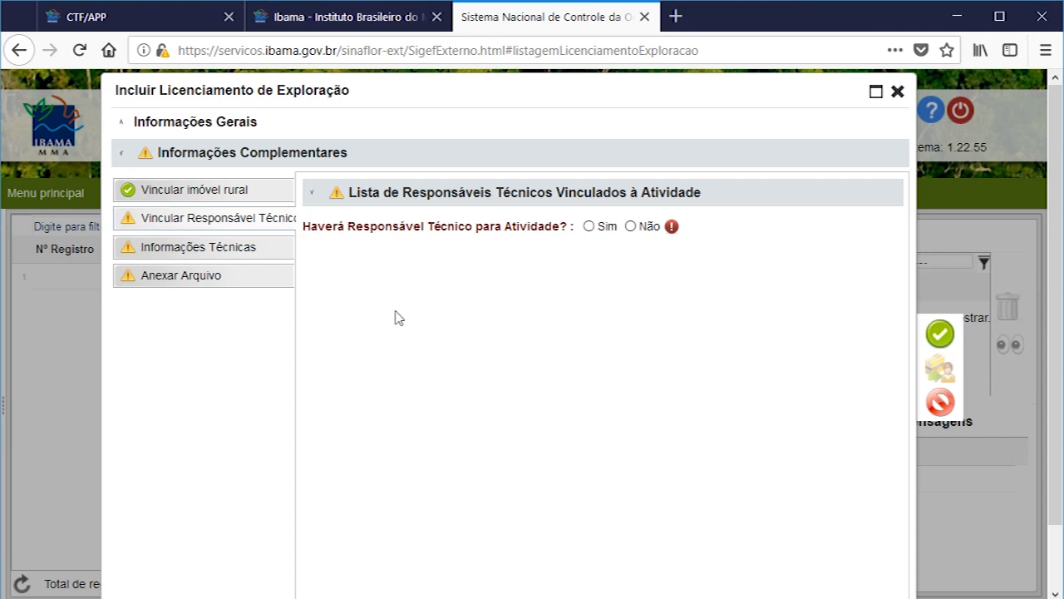
{"action": "left_click", "coordinate": [630, 226]}
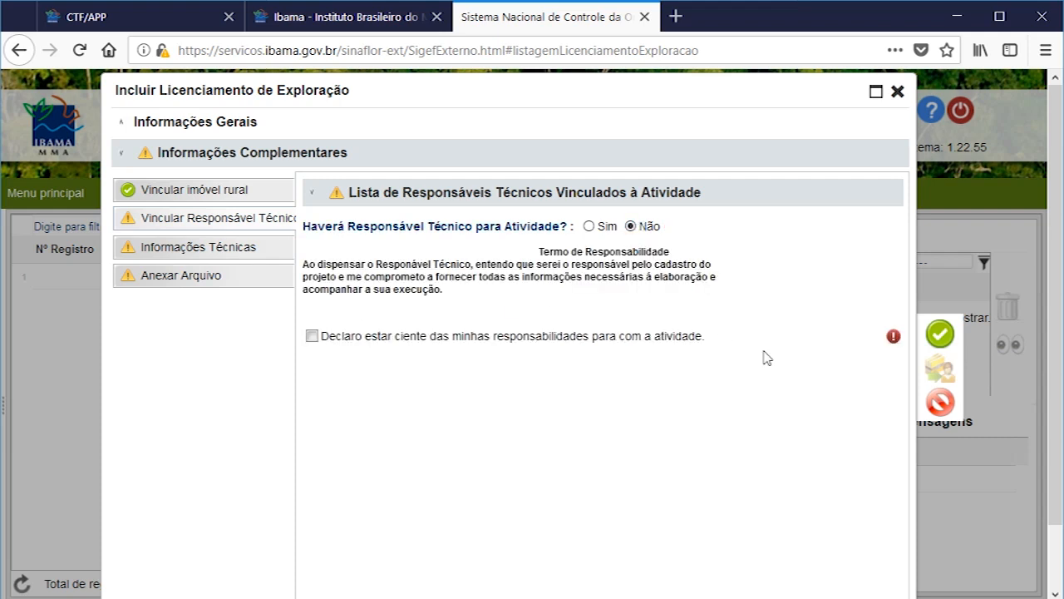
{"action": "left_click", "coordinate": [312, 336]}
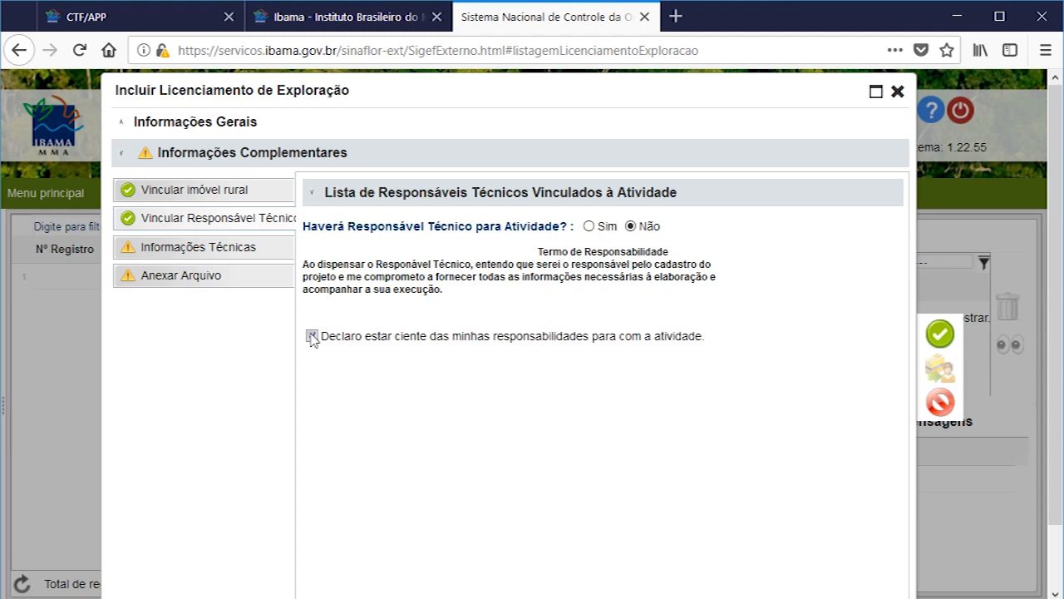
Step: Add an isolated tree record to Informações Técnicas with Lenha as the forest product and a DAP of 0,1200 m
{"action": "left_click", "coordinate": [173, 259]}
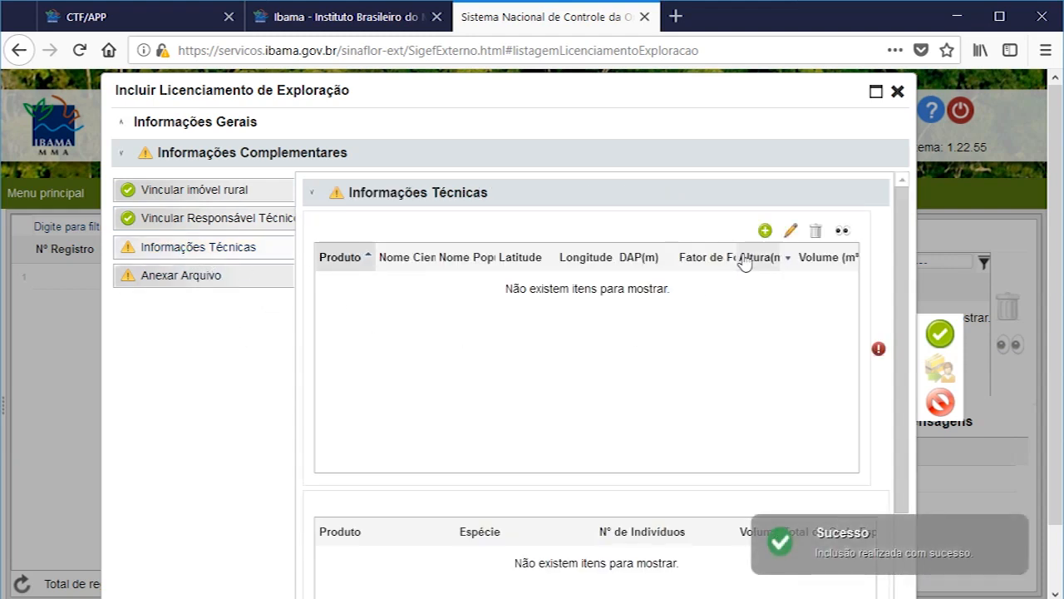
{"action": "left_click", "coordinate": [763, 232]}
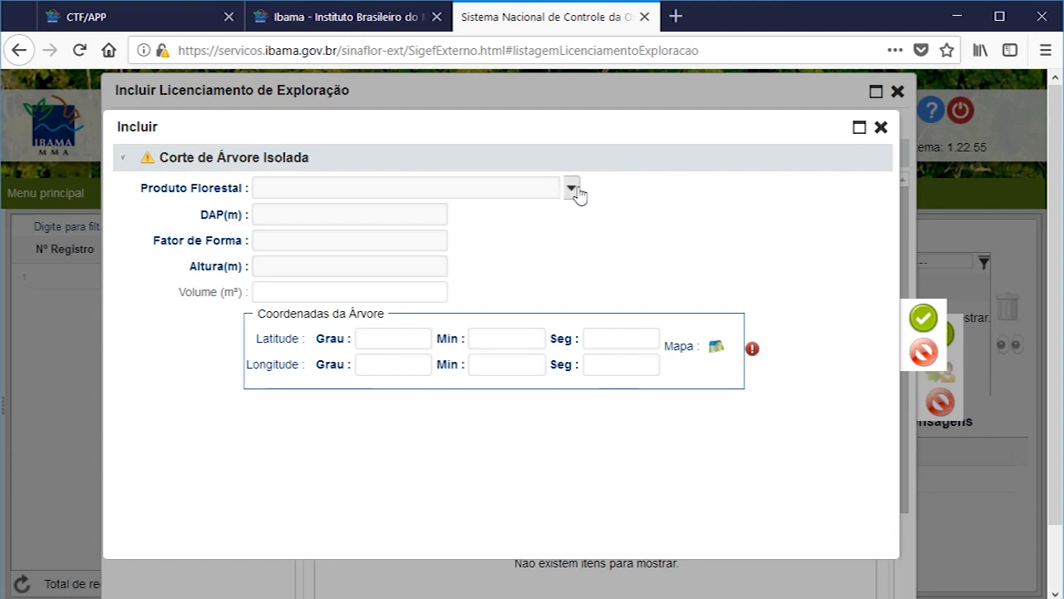
{"action": "left_click", "coordinate": [572, 190]}
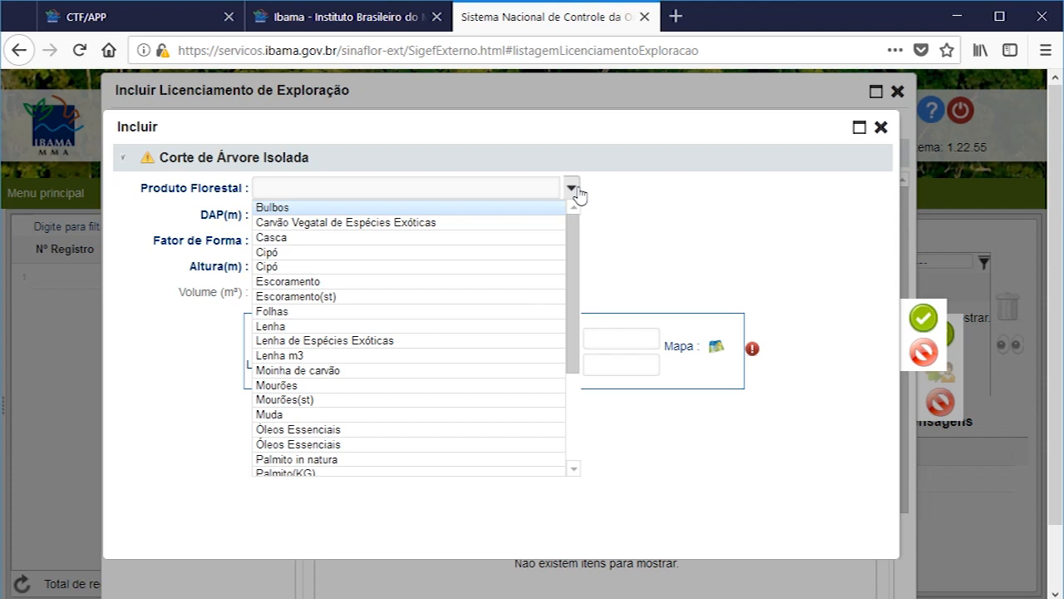
{"action": "left_click", "coordinate": [291, 327]}
{"action": "left_click", "coordinate": [314, 219]}
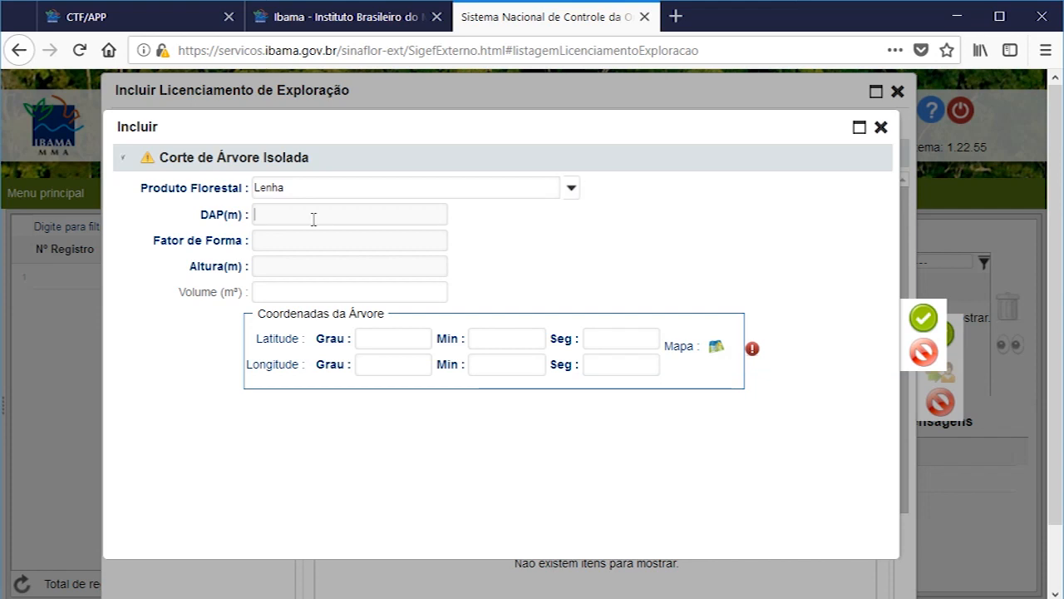
{"action": "type", "text": "0,0012"}
{"action": "type", "text": "0,120"}
{"action": "type", "text": "0"}
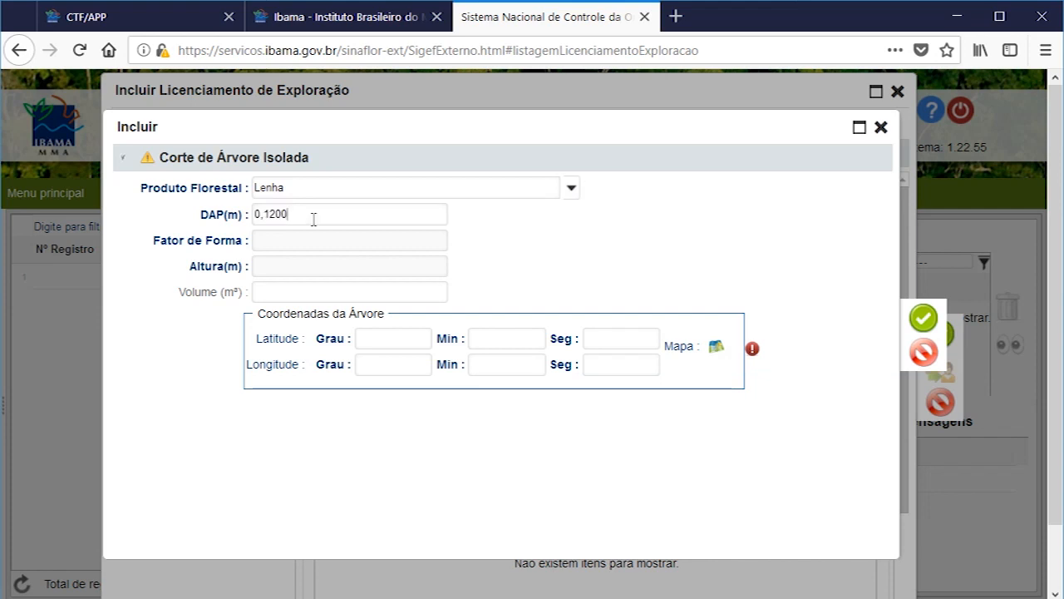
Step: Set the tree's form factor to 0,7000 and height to 35,0000 m, and correct its DAP to 1,2000 m
{"action": "left_click", "coordinate": [313, 236]}
{"action": "type", "text": "0777"}
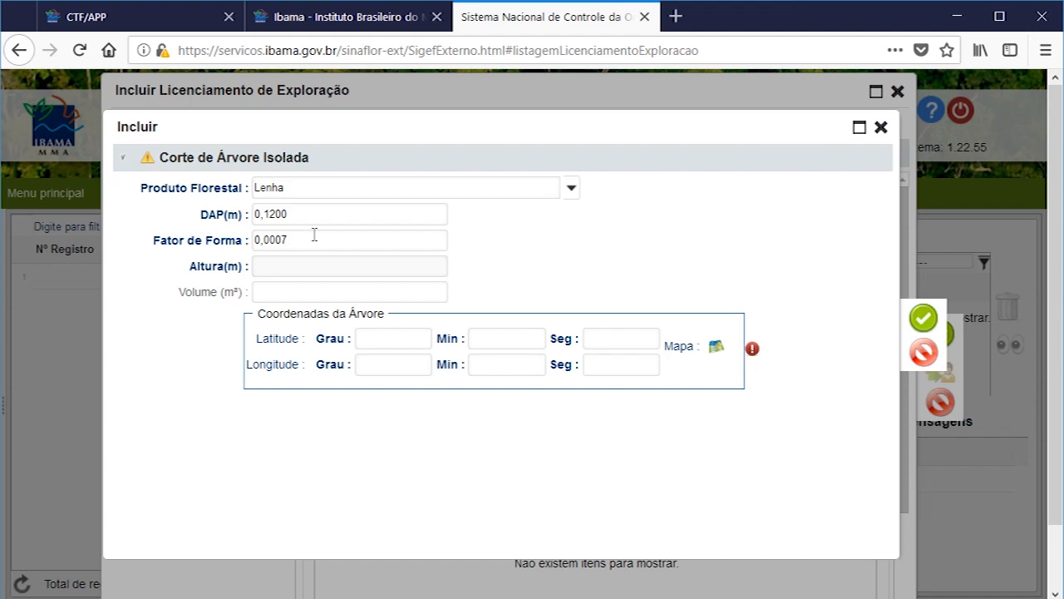
{"action": "key", "text": "BackSpace"}
{"action": "key", "text": "BackSpace"}
{"action": "type", "text": "000"}
{"action": "left_click", "coordinate": [298, 264]}
{"action": "type", "text": "35"}
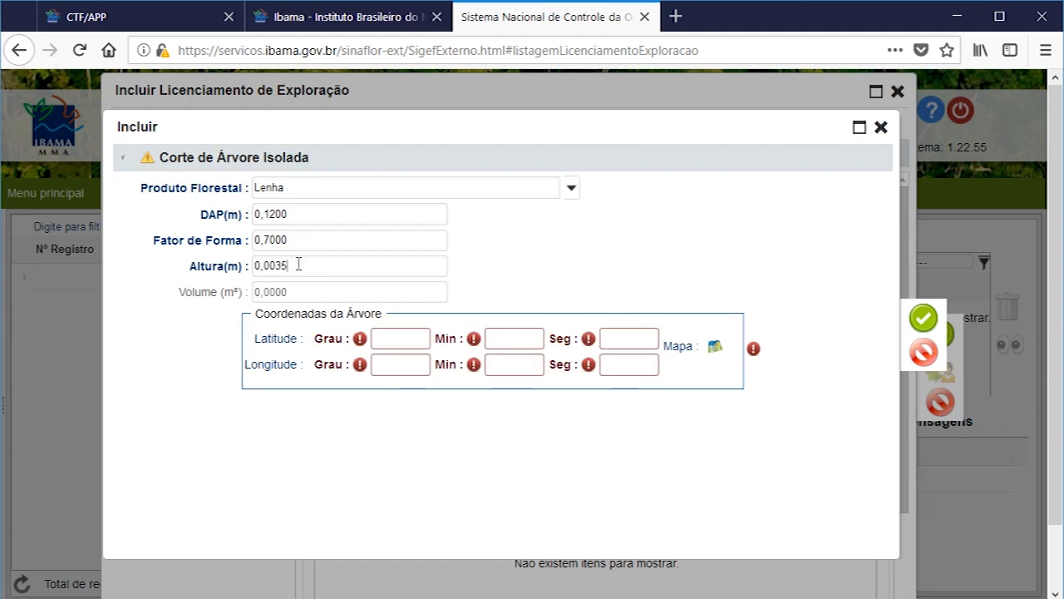
{"action": "type", "text": ",0000"}
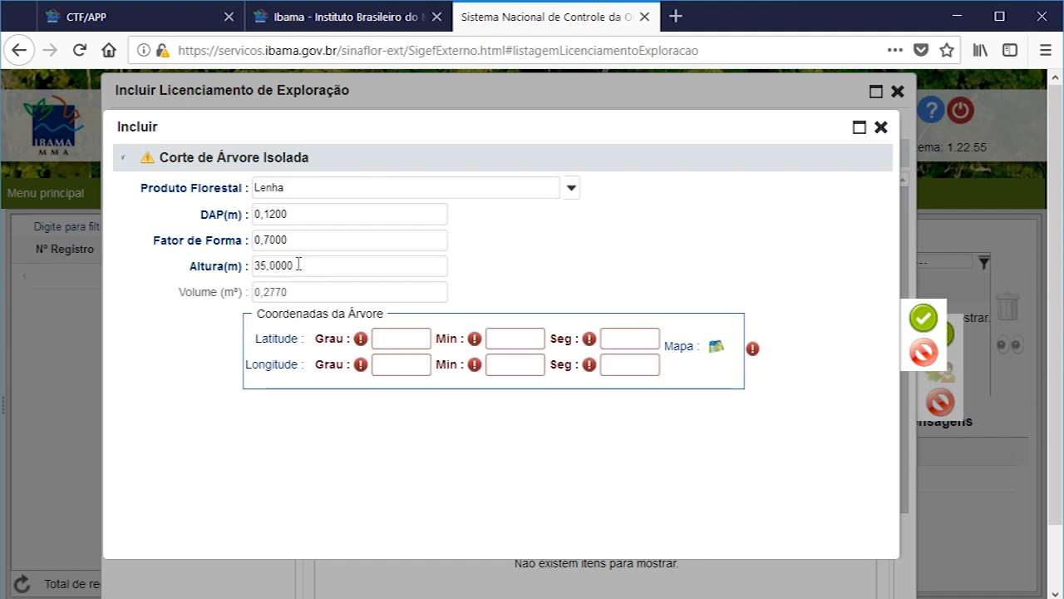
{"action": "left_click", "coordinate": [331, 208]}
{"action": "type", "text": "0"}
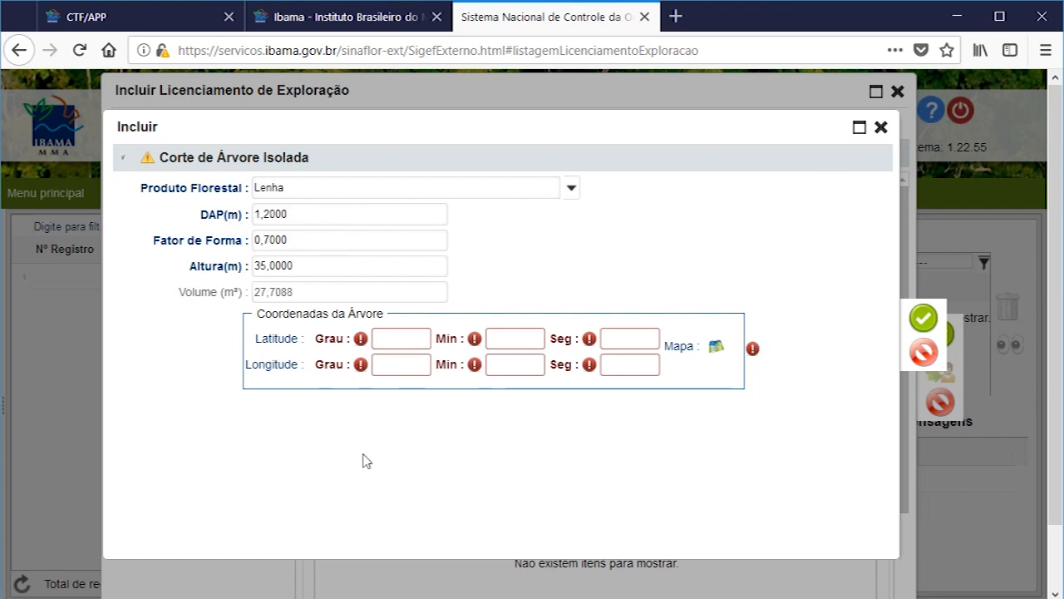
Step: Fill in the tree's latitude in degrees, minutes and seconds, with 25 degrees
{"action": "left_click", "coordinate": [407, 344]}
{"action": "left_click", "coordinate": [397, 340]}
{"action": "type", "text": "1530"}
{"action": "key", "text": "Tab"}
{"action": "type", "text": "30"}
{"action": "key", "text": "Tab"}
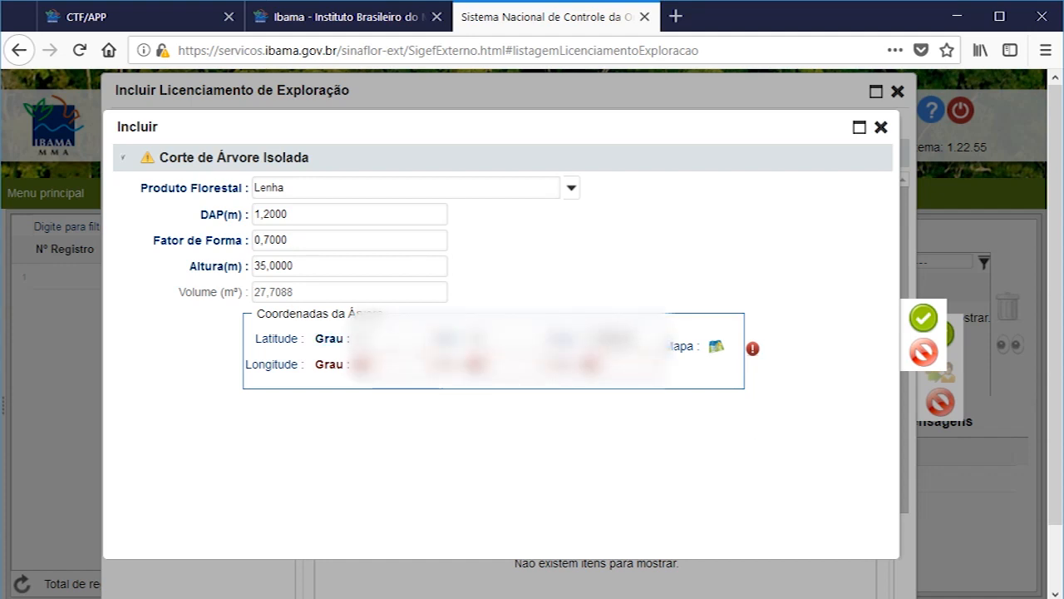
Step: Fill in the tree's longitude with 49 degrees plus minutes and seconds, save the record and check the product summary
{"action": "left_click", "coordinate": [398, 365]}
{"action": "type", "text": "47"}
{"action": "left_click", "coordinate": [497, 366]}
{"action": "type", "text": "30"}
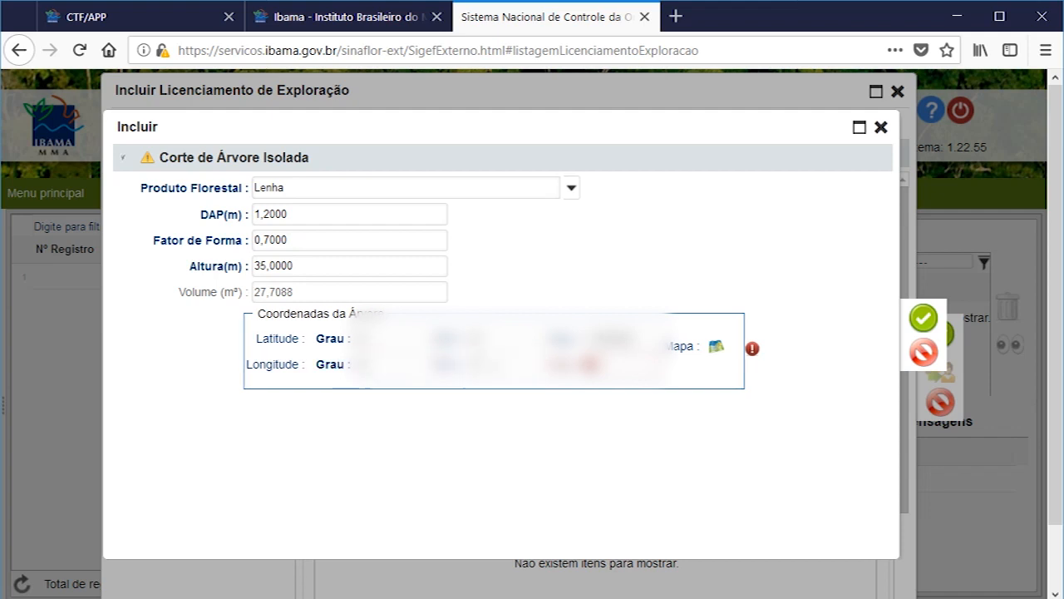
{"action": "type", "text": "30"}
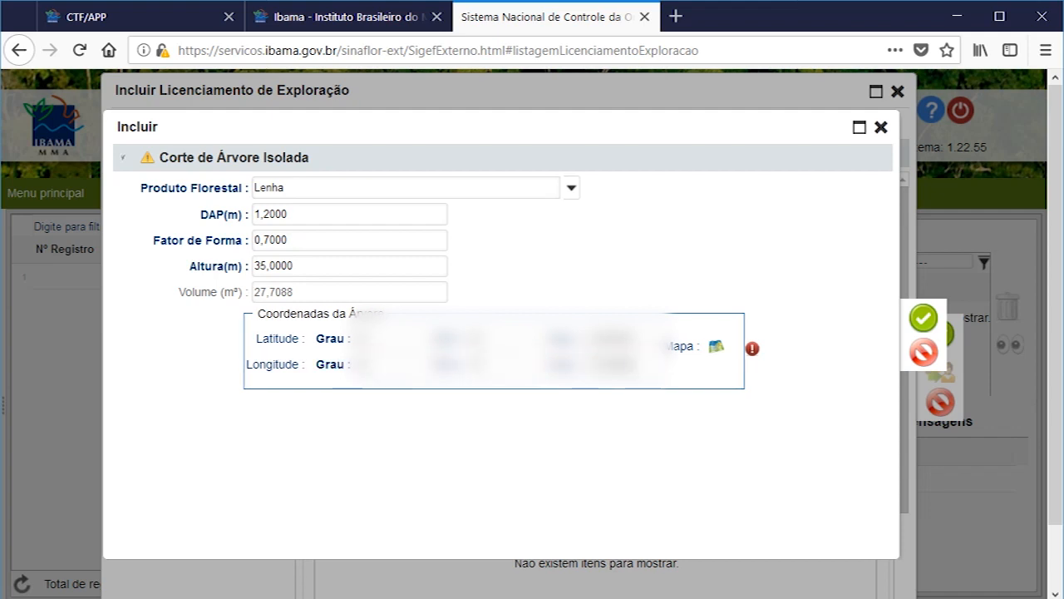
{"action": "left_click", "coordinate": [923, 318]}
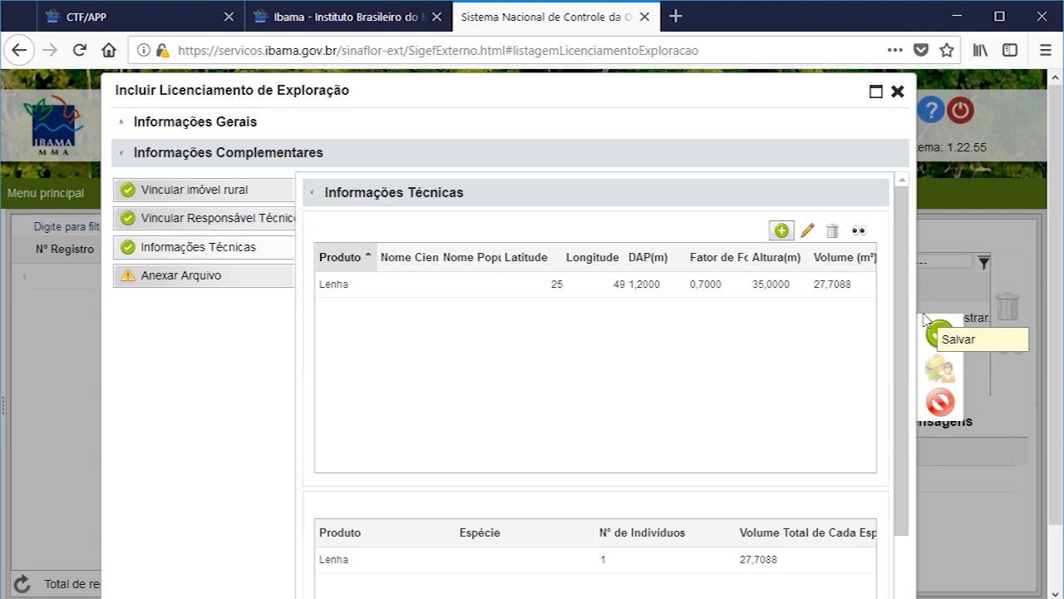
{"action": "scroll", "coordinate": [803, 361], "scroll_direction": "down", "scroll_amount": 3}
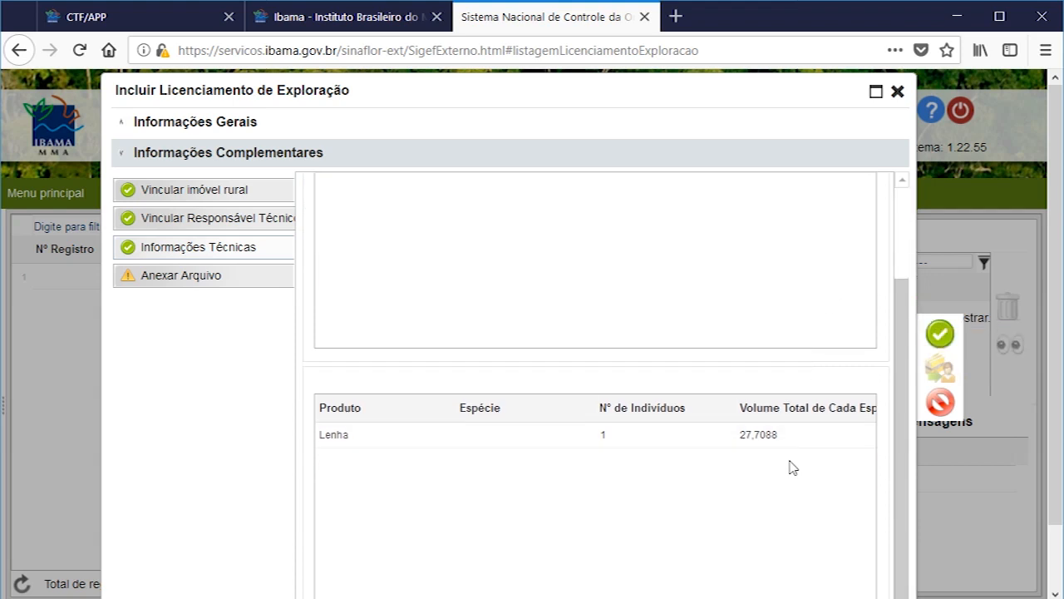
Step: Open the Anexar Arquivo section of Informações Complementares after rechecking the tree record in Informações Técnicas
{"action": "scroll", "coordinate": [771, 554], "scroll_direction": "up", "scroll_amount": 3}
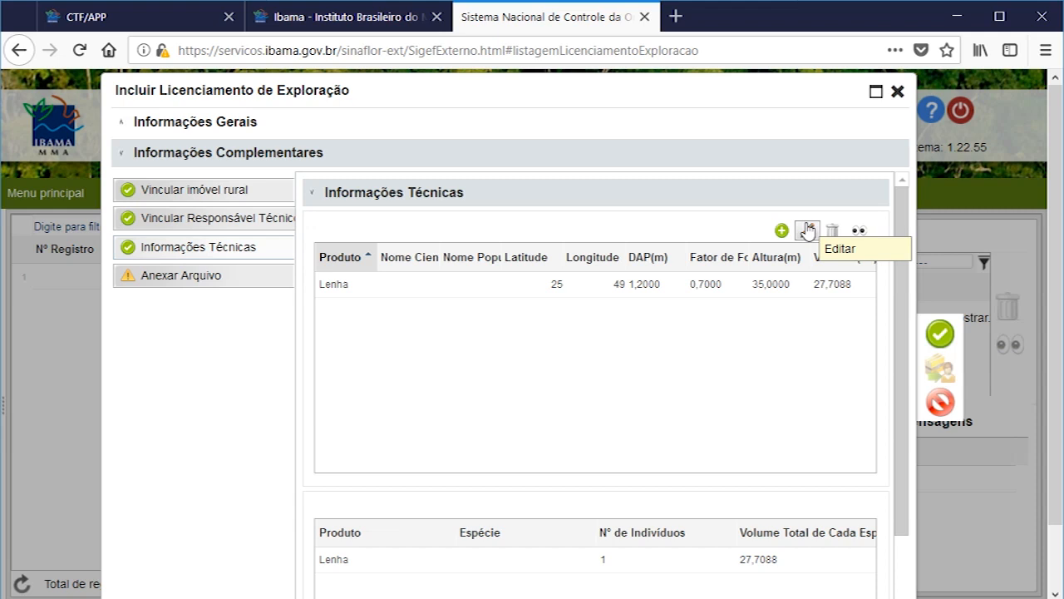
{"action": "left_click", "coordinate": [253, 278]}
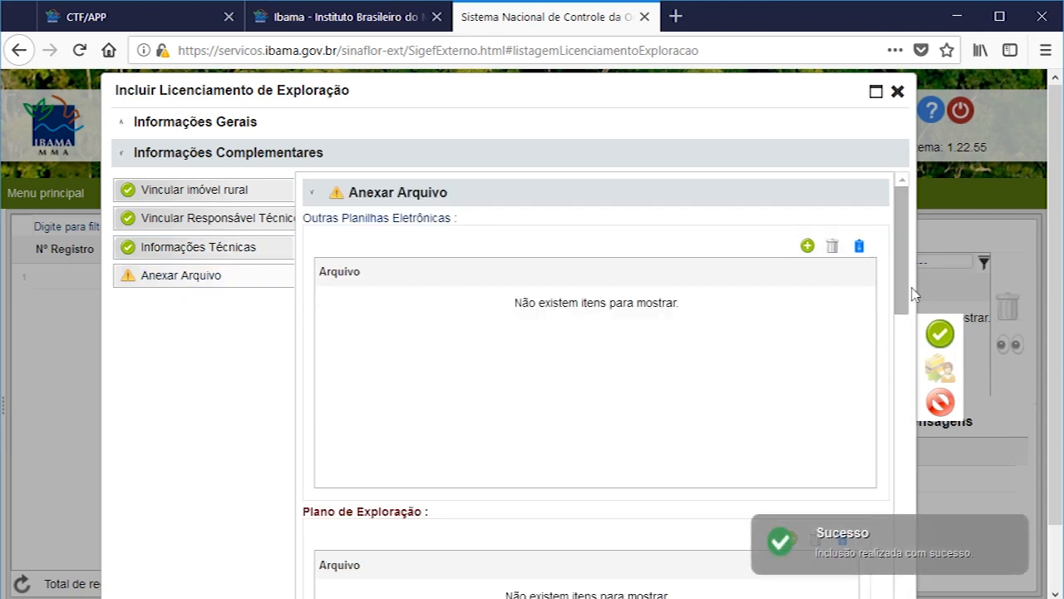
{"action": "left_click", "coordinate": [171, 252]}
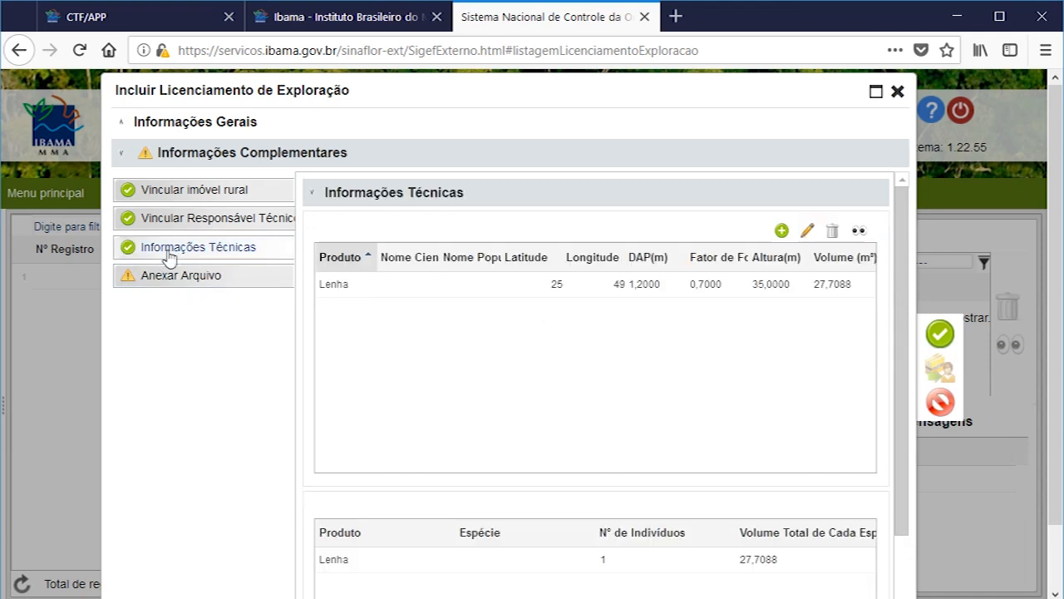
{"action": "left_click", "coordinate": [167, 276]}
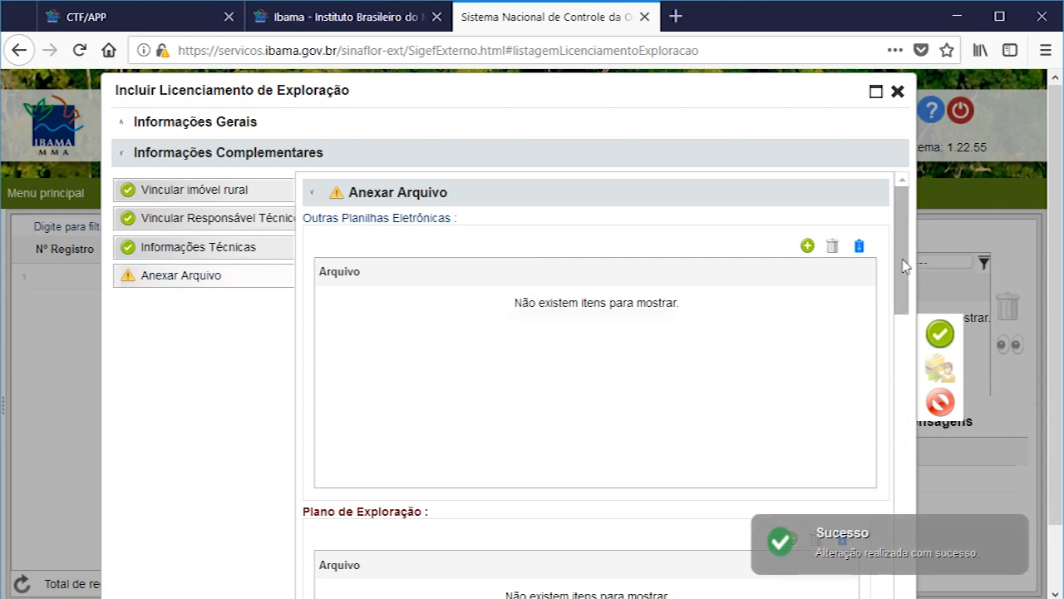
Step: Attach outros documentos.pdf under Outros Documentos, review the attached pinheiro images and save the attachments section
{"action": "left_click_drag", "start_coordinate": [904, 262], "coordinate": [906, 303]}
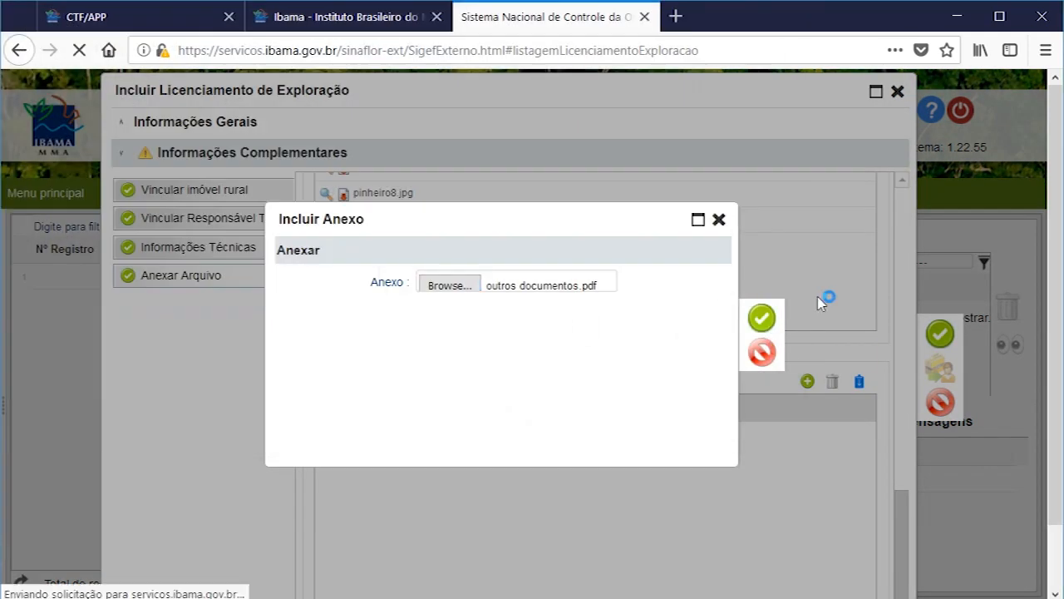
{"action": "scroll", "coordinate": [506, 398], "scroll_direction": "down", "scroll_amount": 3}
{"action": "scroll", "coordinate": [505, 374], "scroll_direction": "down", "scroll_amount": 10}
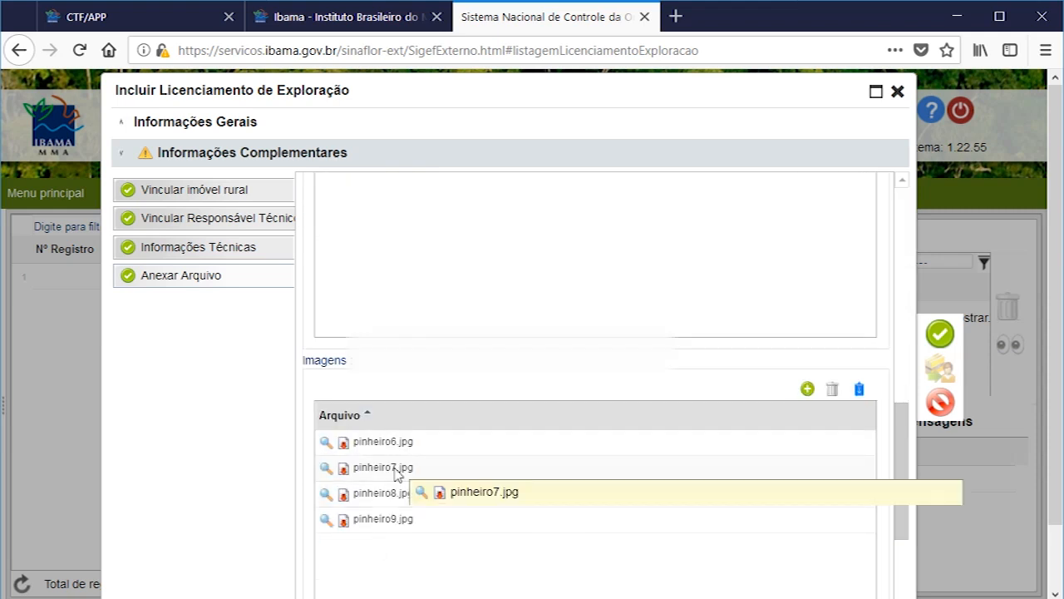
{"action": "scroll", "coordinate": [395, 474], "scroll_direction": "down", "scroll_amount": 4}
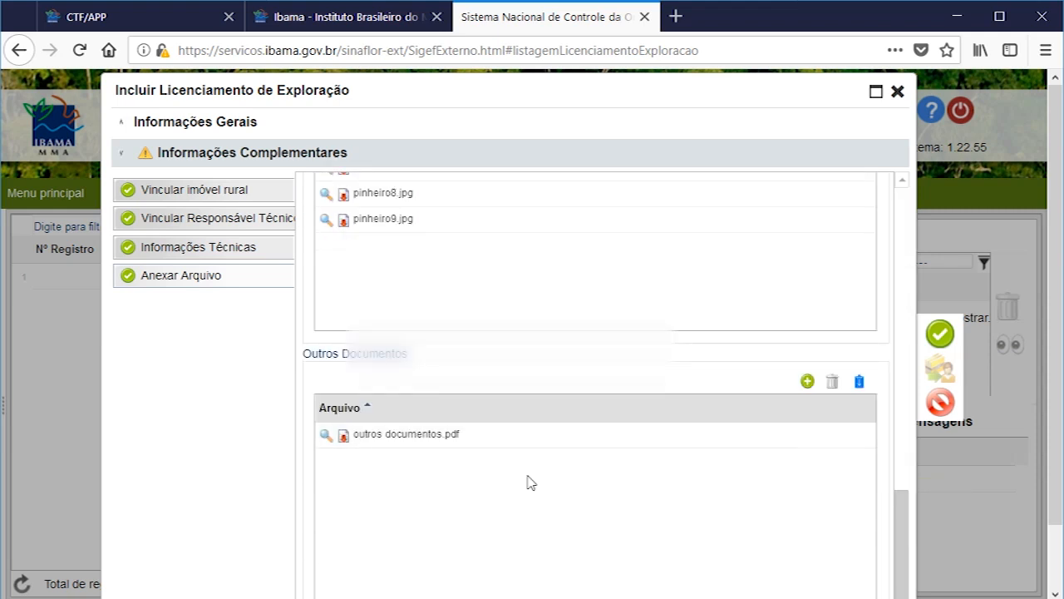
{"action": "left_click", "coordinate": [940, 333]}
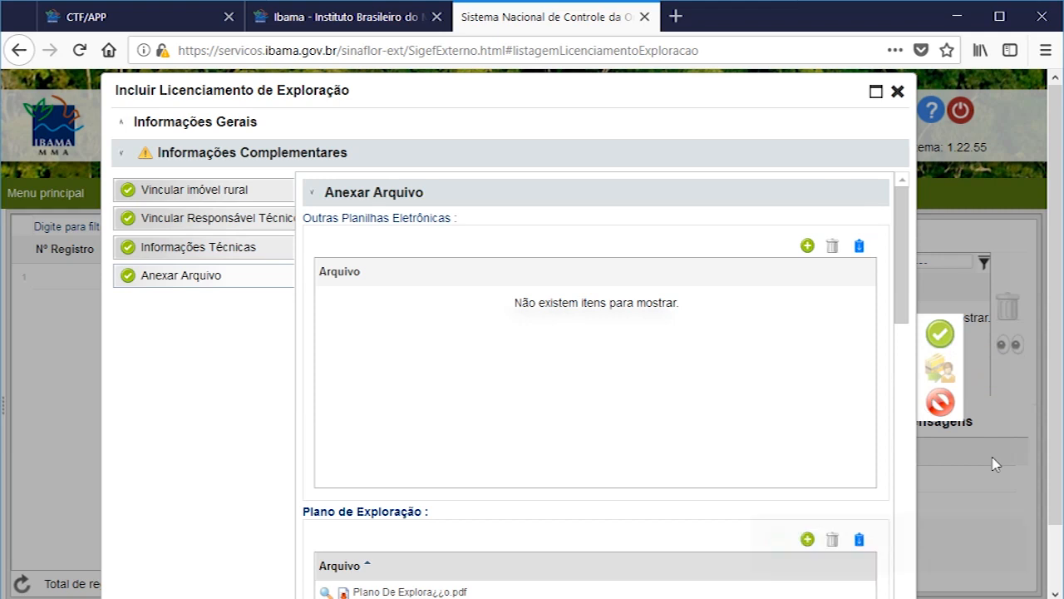
Step: Return to Informações Gerais and save the exploration licensing project
{"action": "left_click", "coordinate": [166, 158]}
{"action": "left_click", "coordinate": [162, 156]}
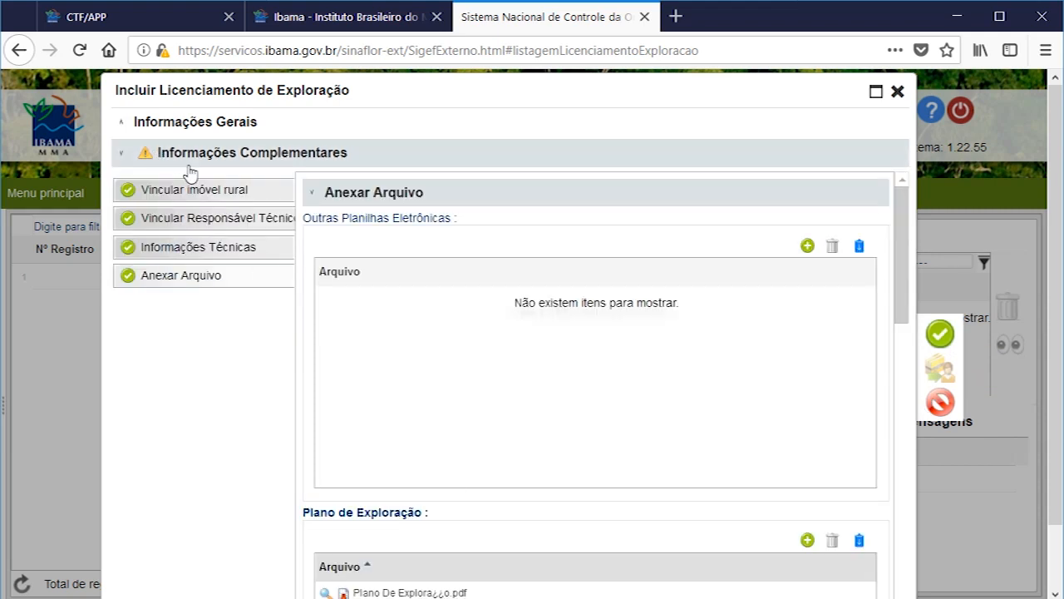
{"action": "left_click", "coordinate": [198, 129]}
{"action": "left_click", "coordinate": [941, 335]}
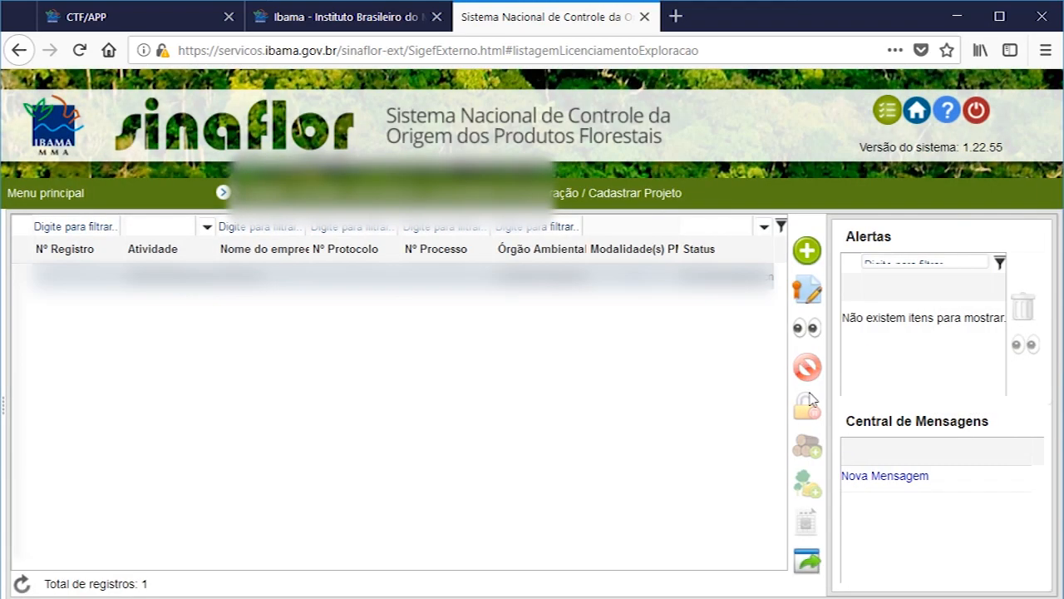
Step: In a new browser tab, go to iap.pr.gov.br and open the Autorização Florestal form for fee calculation and boleto issuing
{"action": "left_click", "coordinate": [675, 16]}
{"action": "type", "text": "iap.pr.gov.br"}
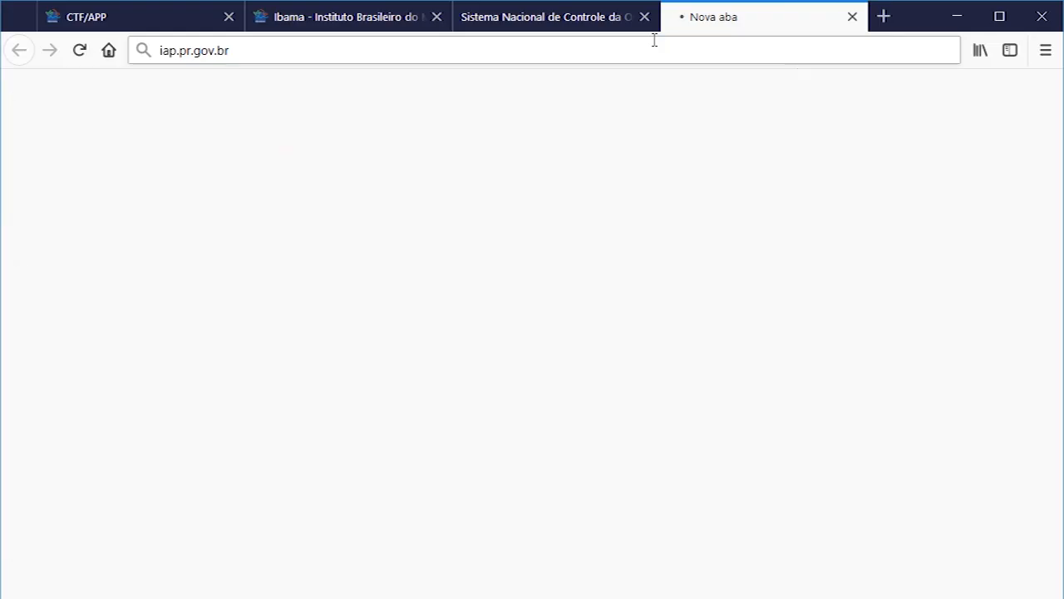
{"action": "key", "text": "Return"}
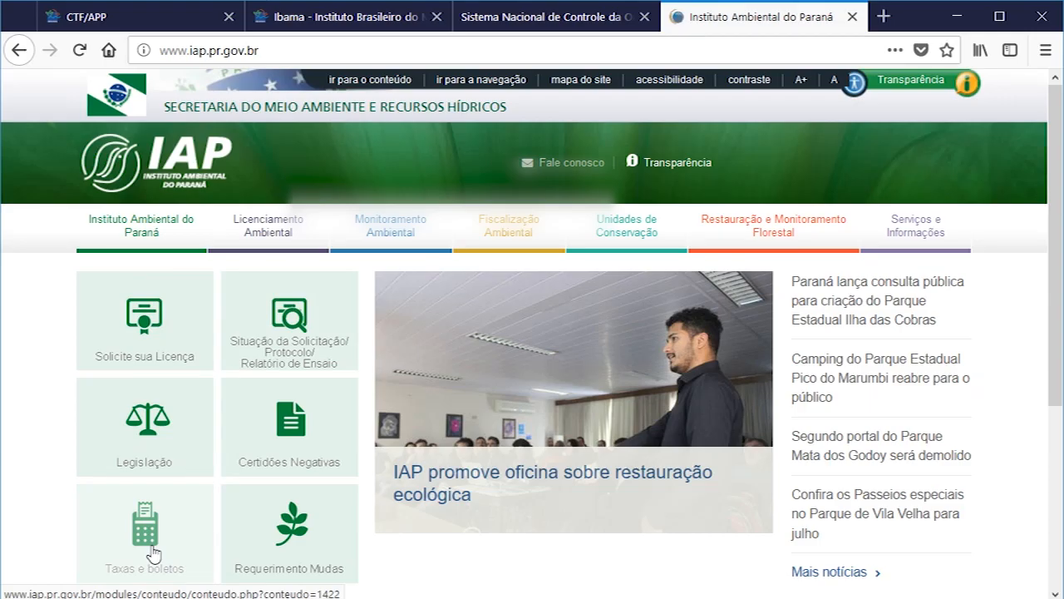
{"action": "left_click", "coordinate": [153, 553]}
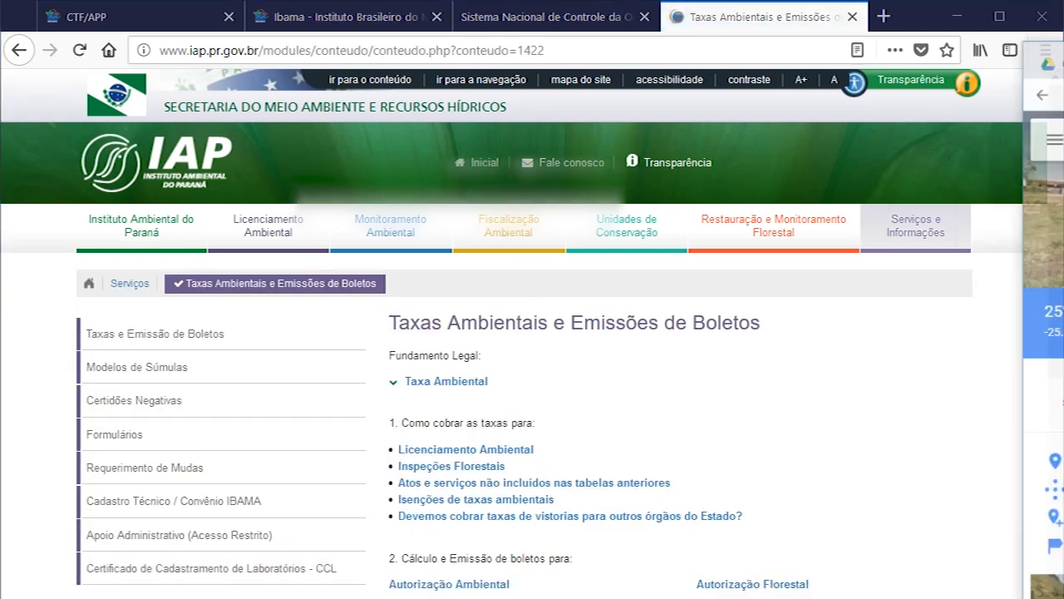
{"action": "scroll", "coordinate": [645, 388], "scroll_direction": "down", "scroll_amount": 2}
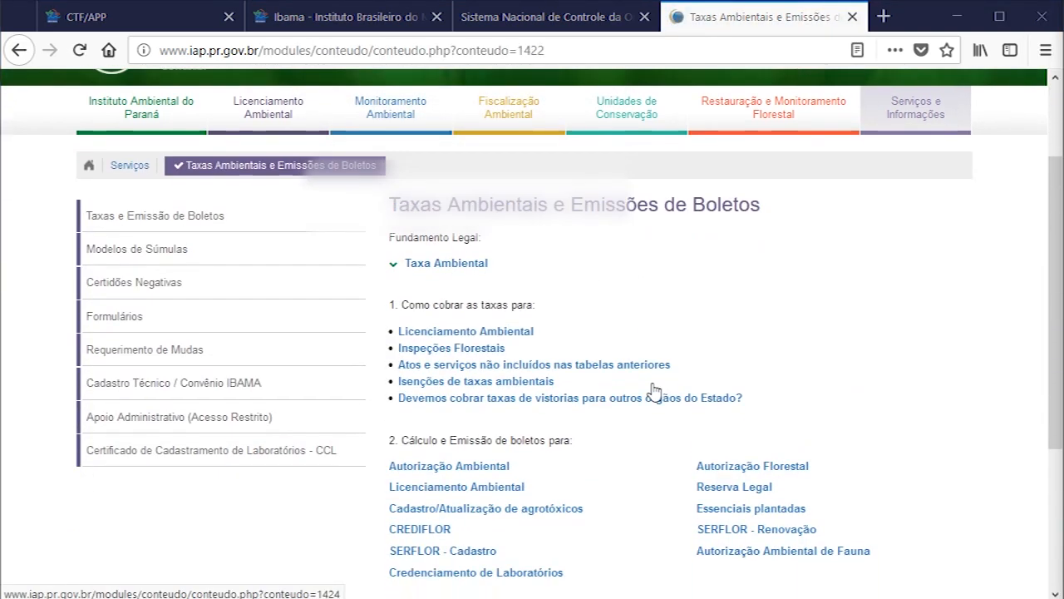
{"action": "scroll", "coordinate": [655, 388], "scroll_direction": "down", "scroll_amount": 4}
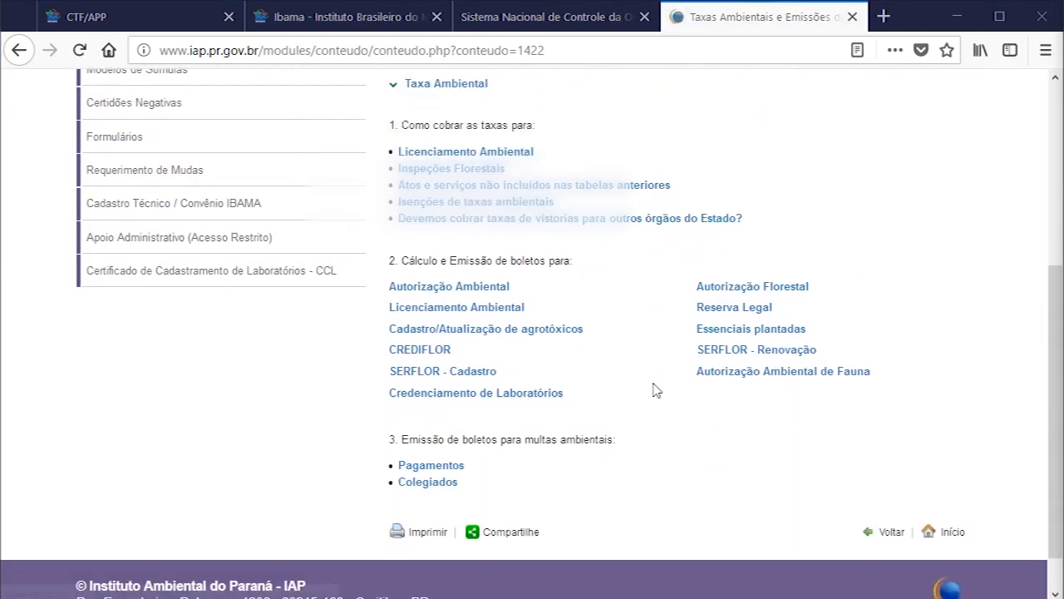
{"action": "left_click", "coordinate": [759, 290]}
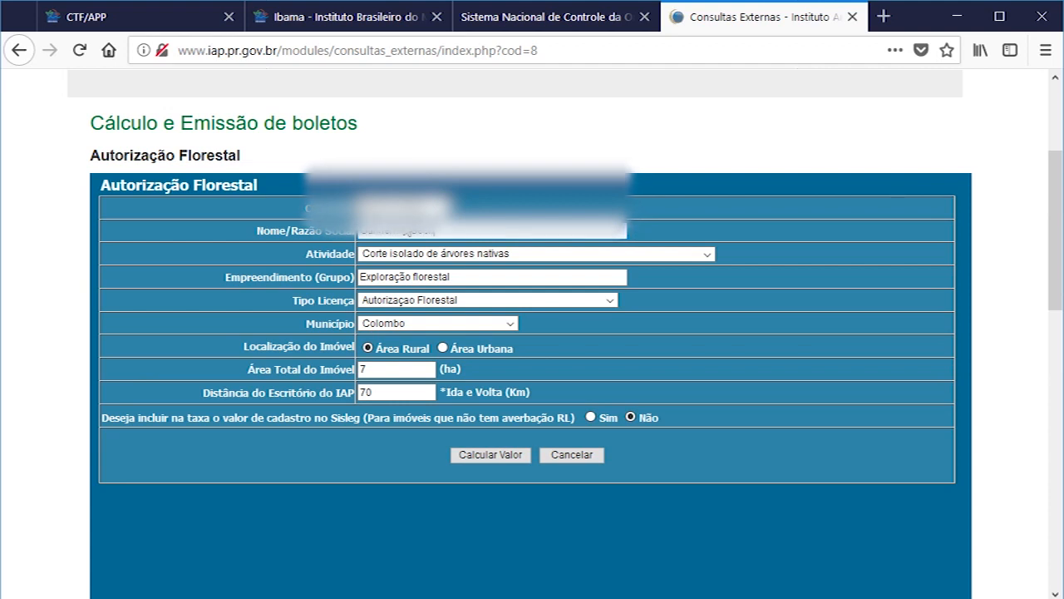
Step: Calculate the fee for Corte isolado de árvores nativas in Colombo, Área Rural, 7 ha, 70 km, without Sisleg registration, and print its boleto
{"action": "key", "text": "Tab"}
{"action": "key", "text": "Tab"}
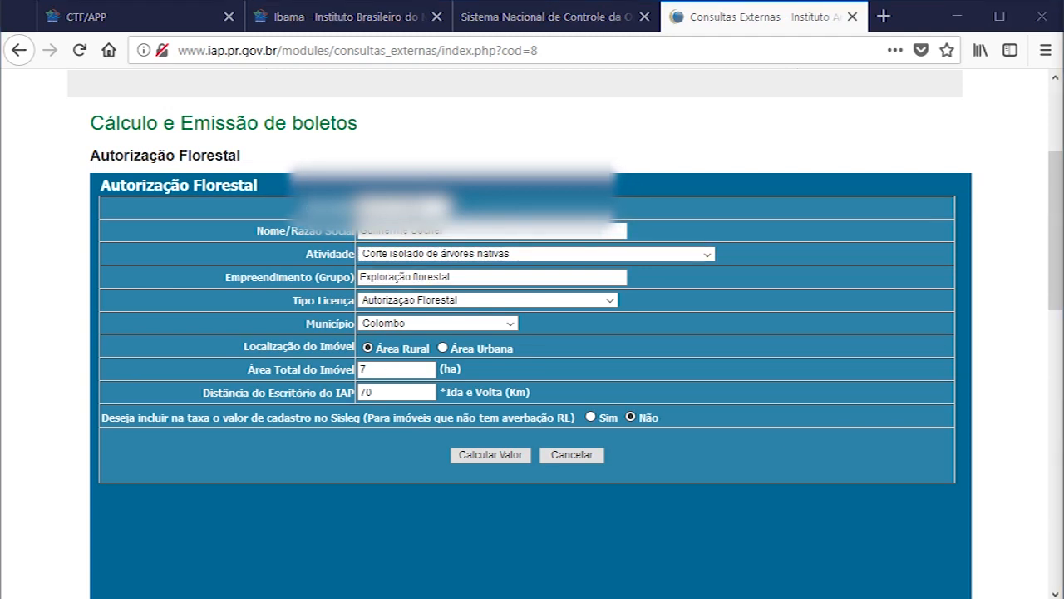
{"action": "left_click", "coordinate": [508, 454]}
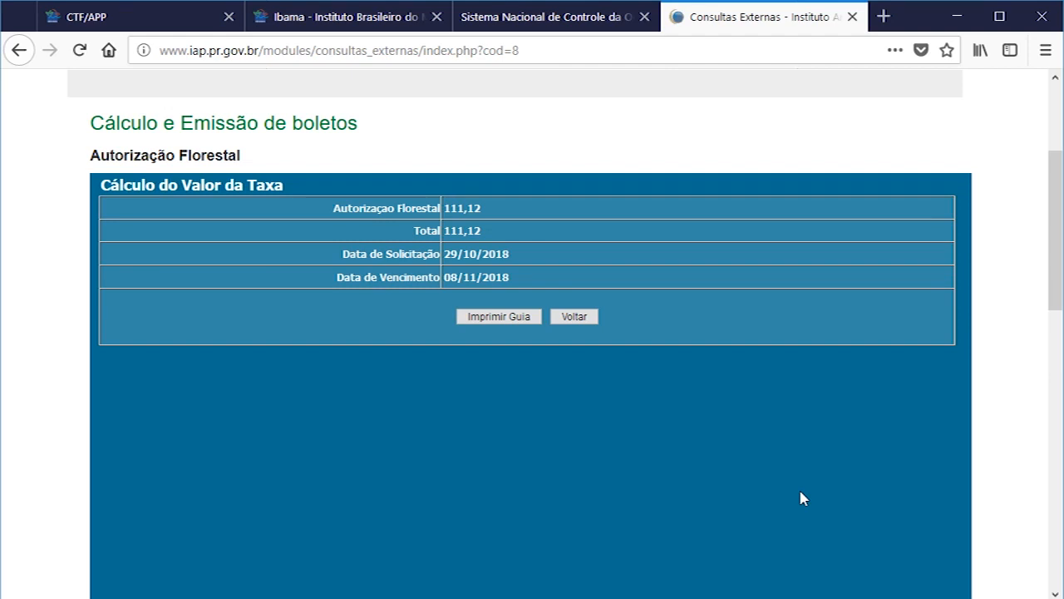
{"action": "left_click", "coordinate": [489, 316]}
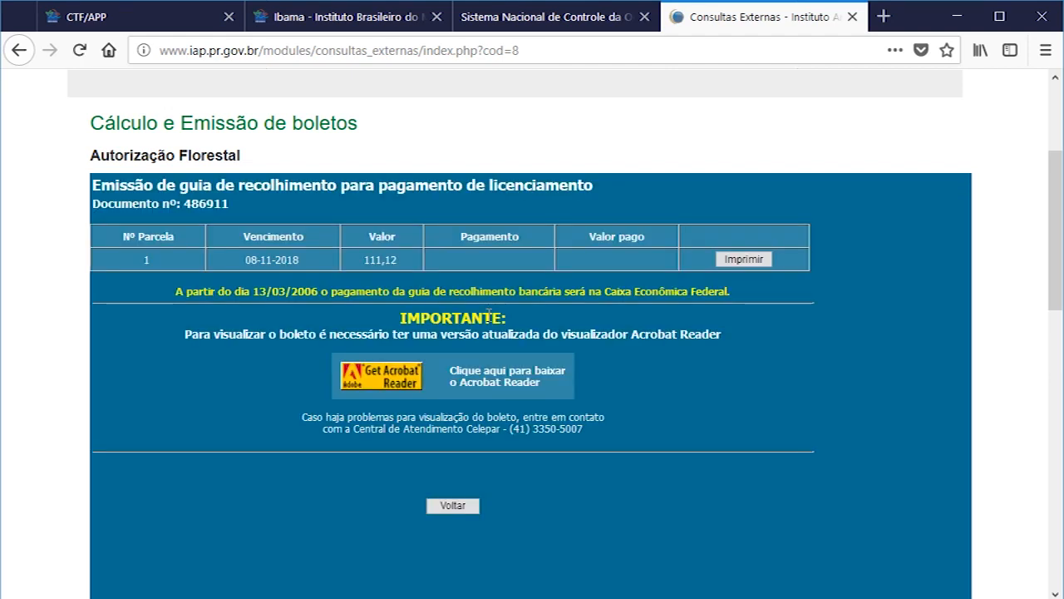
{"action": "left_click", "coordinate": [739, 265]}
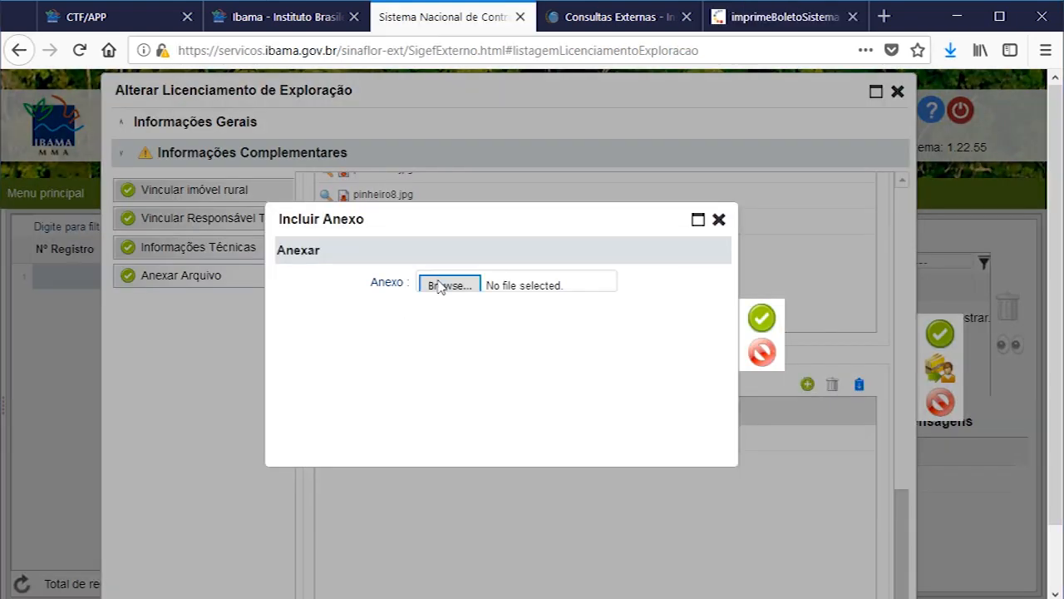
Step: Back in the SINAFLOR licensing project, attach relatorio.pdf under Outros Documentos and save the attachments section
{"action": "left_click", "coordinate": [442, 286]}
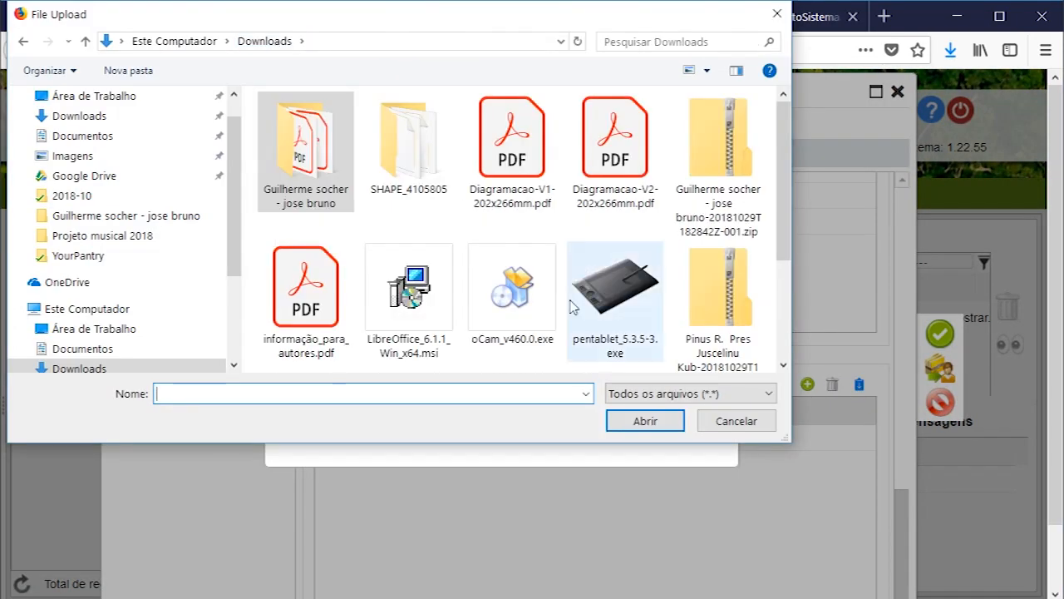
{"action": "scroll", "coordinate": [516, 300], "scroll_direction": "down", "scroll_amount": 2}
{"action": "left_click", "coordinate": [302, 321]}
{"action": "left_click", "coordinate": [646, 421]}
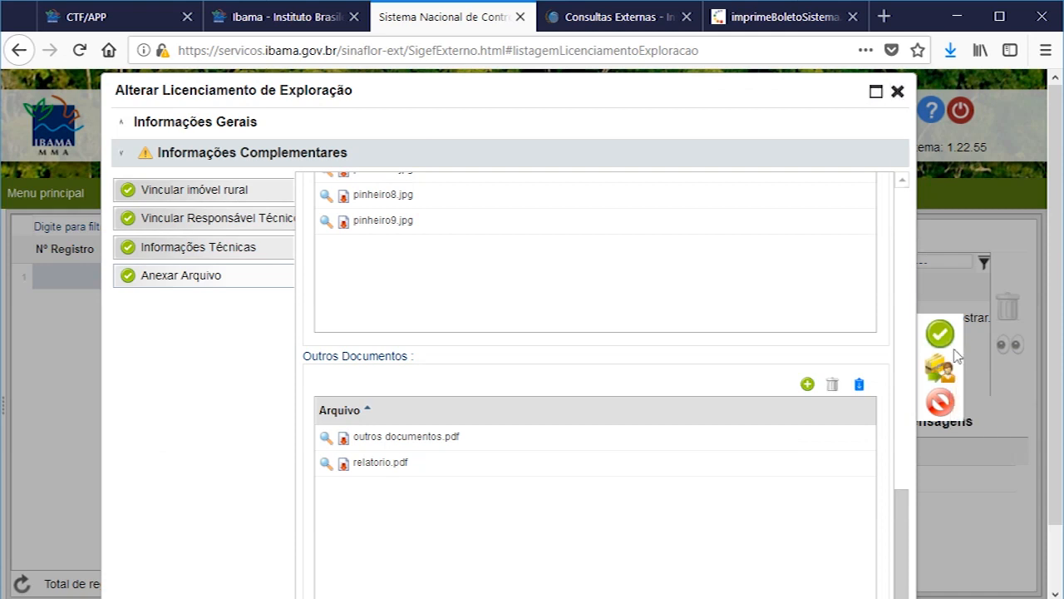
{"action": "left_click", "coordinate": [944, 368]}
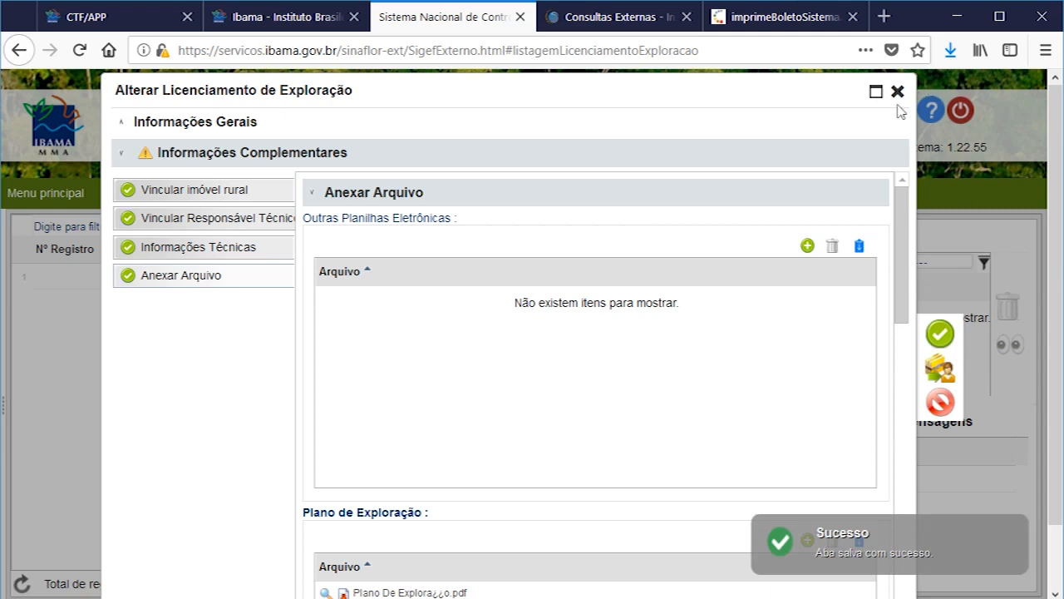